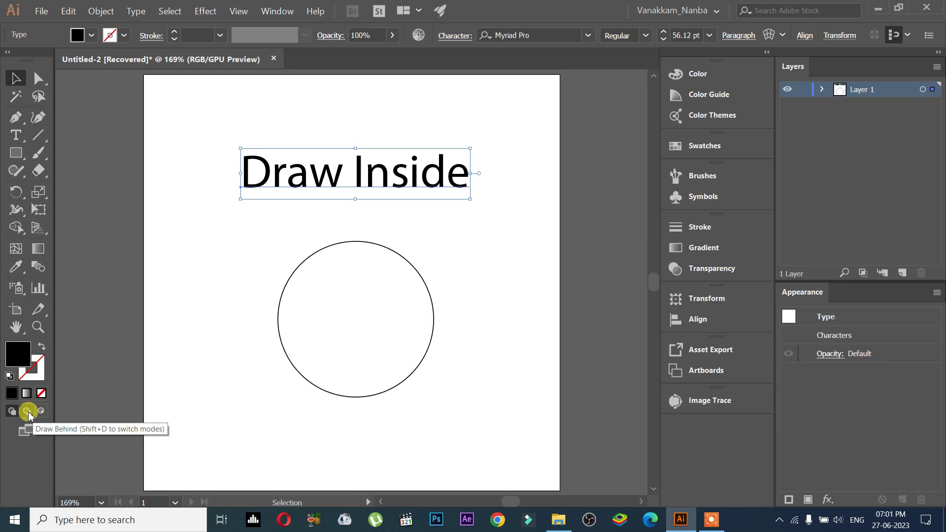
Step: Try the Draw Behind and Draw Inside modes with the heading text selected, return to Draw Normal and deselect the text
left_click(27, 411)
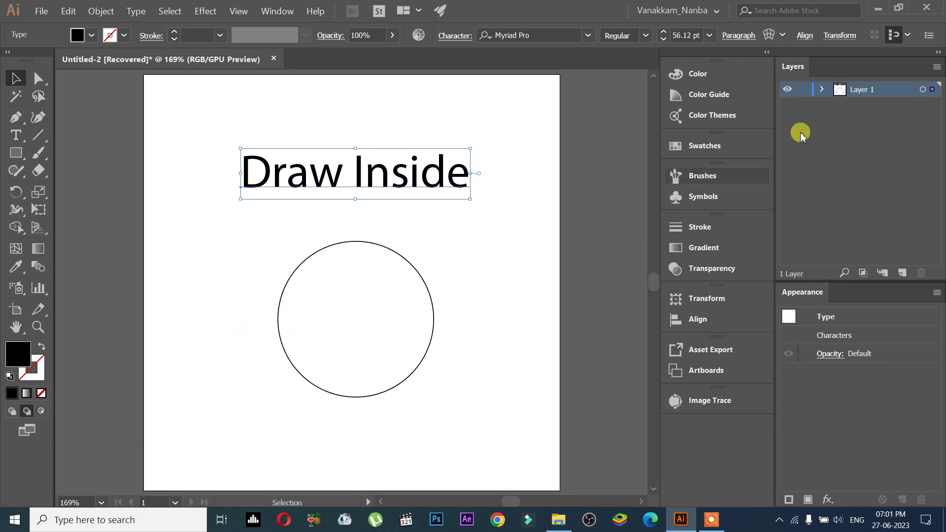
left_click(822, 89)
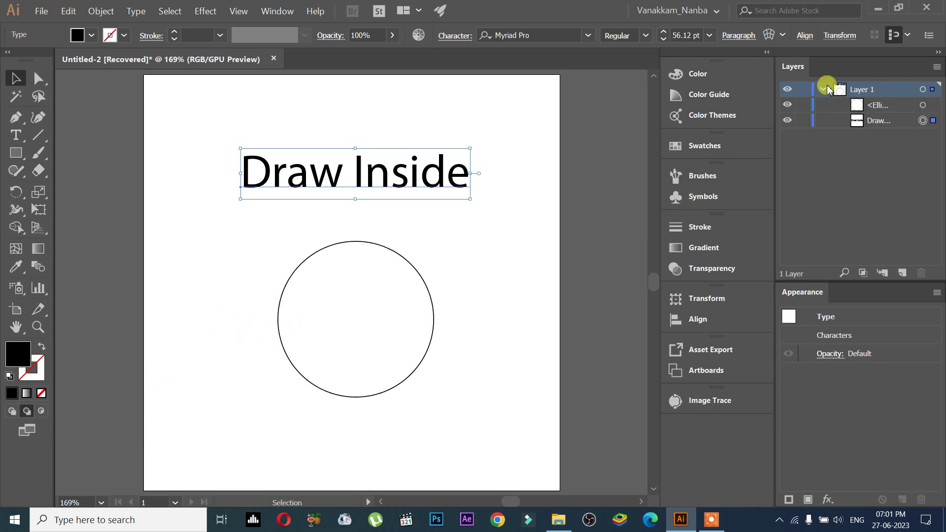
left_click(822, 90)
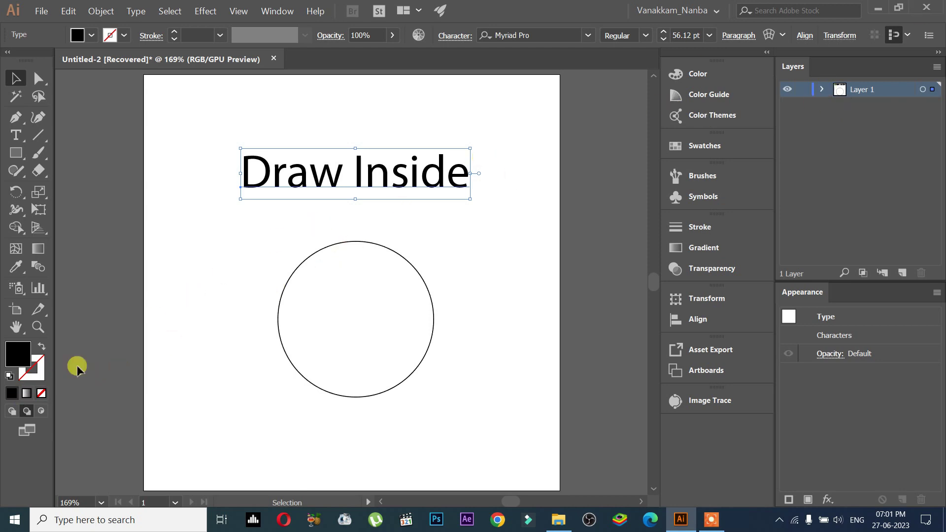
left_click(43, 411)
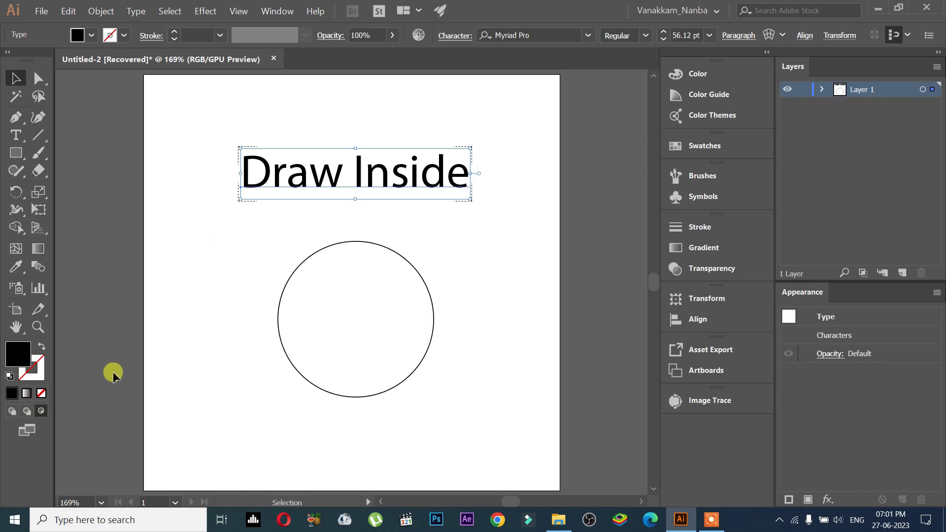
left_click(12, 410)
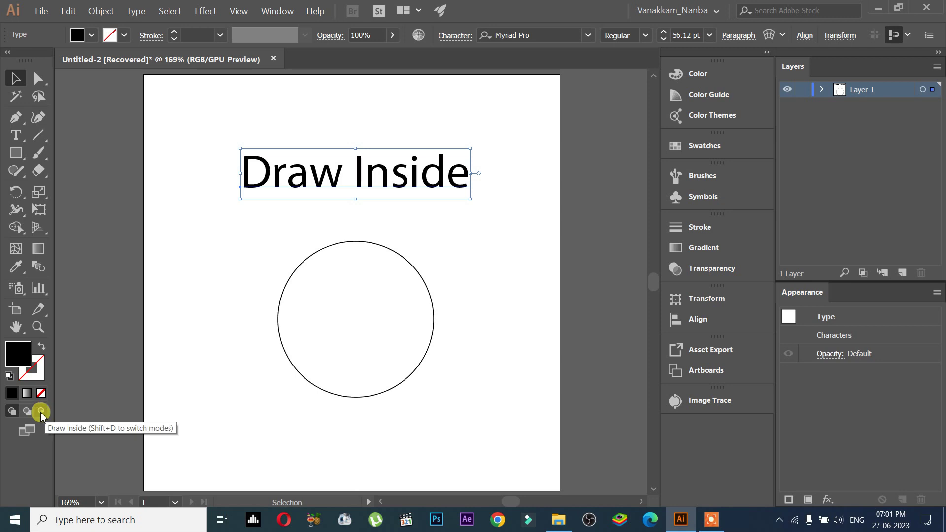
left_click_drag(202, 363, 245, 391)
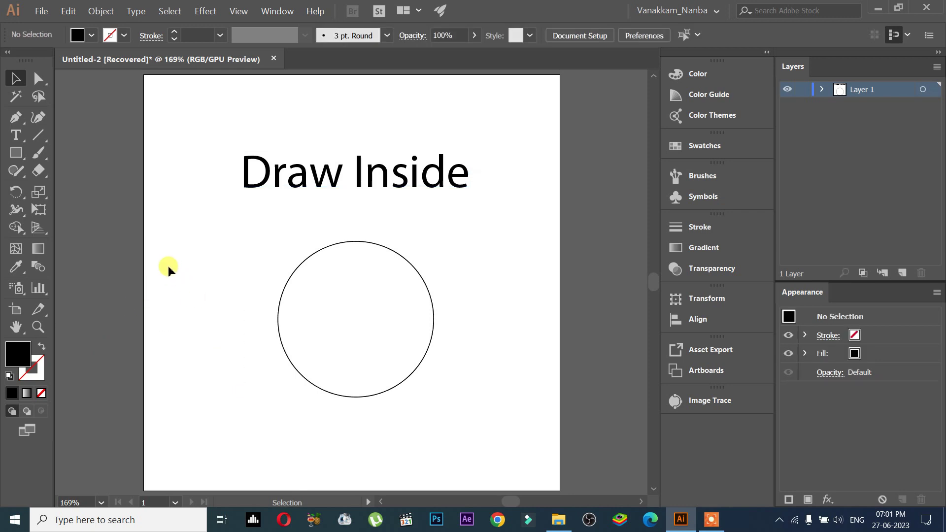
Step: Draw a small test ellipse beside the large circle in Draw Normal mode and delete it
left_click(288, 295)
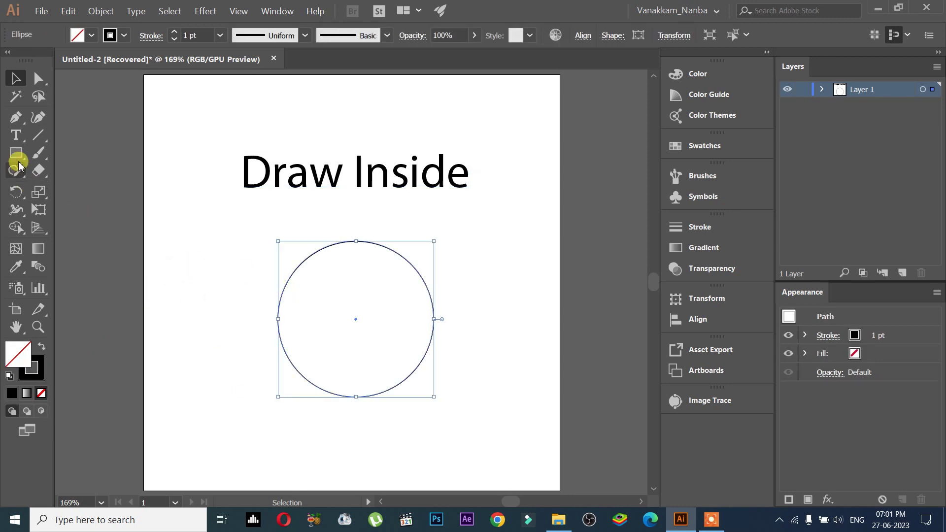
left_click_drag(17, 155, 53, 187)
left_click_drag(199, 251, 248, 304)
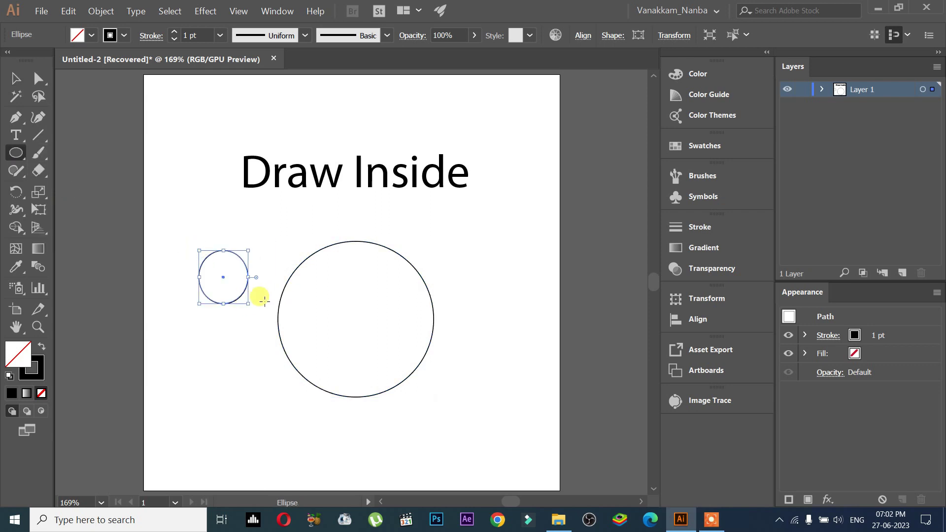
key("v")
key("Delete")
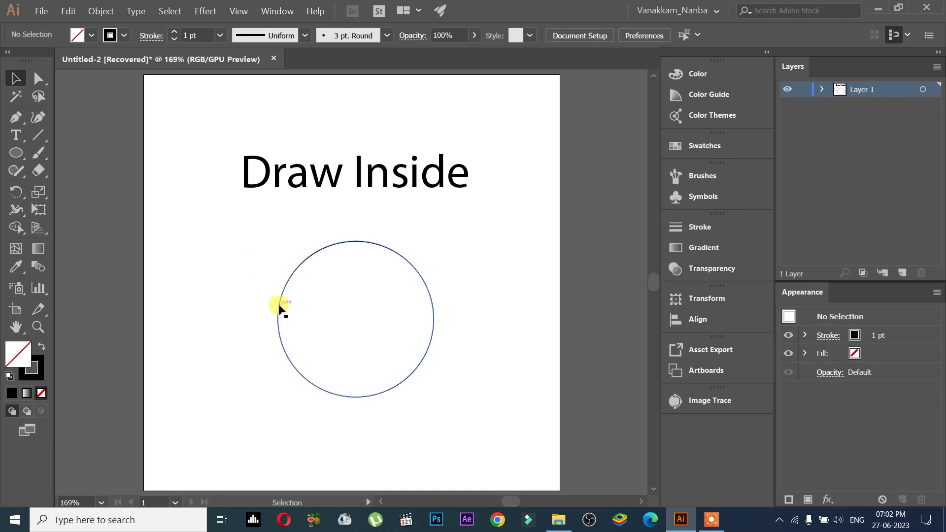
left_click(279, 306)
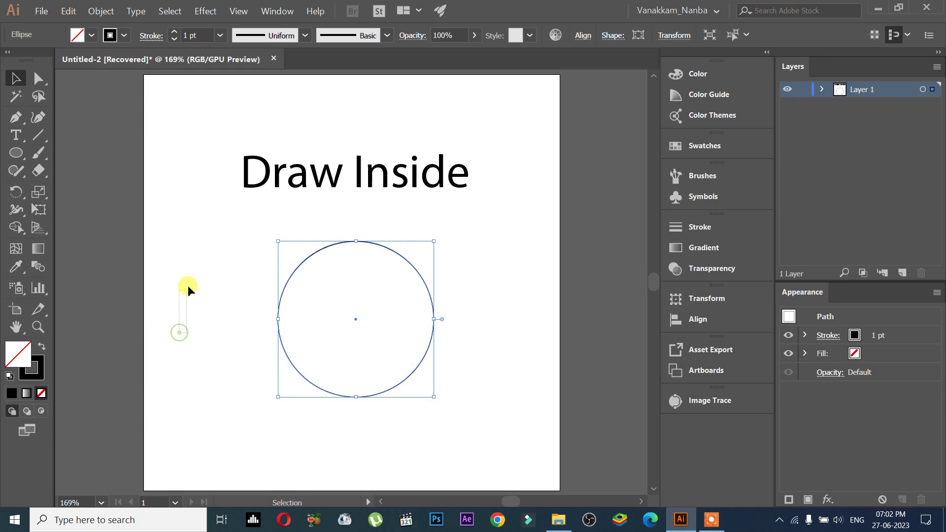
mouse_move(186, 223)
left_mouse_down()
mouse_move(209, 223)
mouse_move(179, 223)
left_mouse_up()
left_click_drag(243, 263, 242, 263)
left_click_drag(168, 237, 232, 370)
left_click_drag(262, 233, 476, 415)
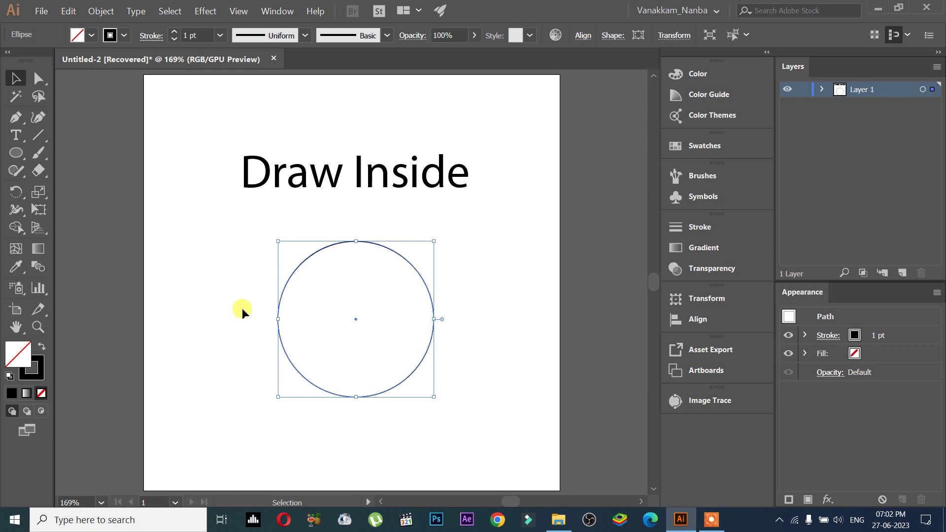
left_click(261, 335)
left_click(350, 358)
left_click(144, 326)
left_click_drag(91, 284, 201, 371)
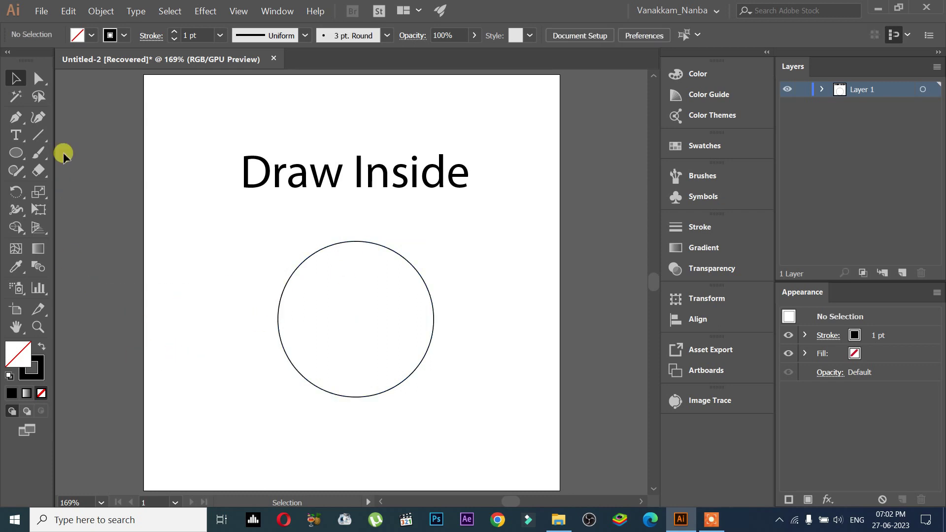
Step: Paint a wavy test stroke across the circle and past its edges with the Paintbrush in Draw Normal mode, and delete it
left_click(38, 152)
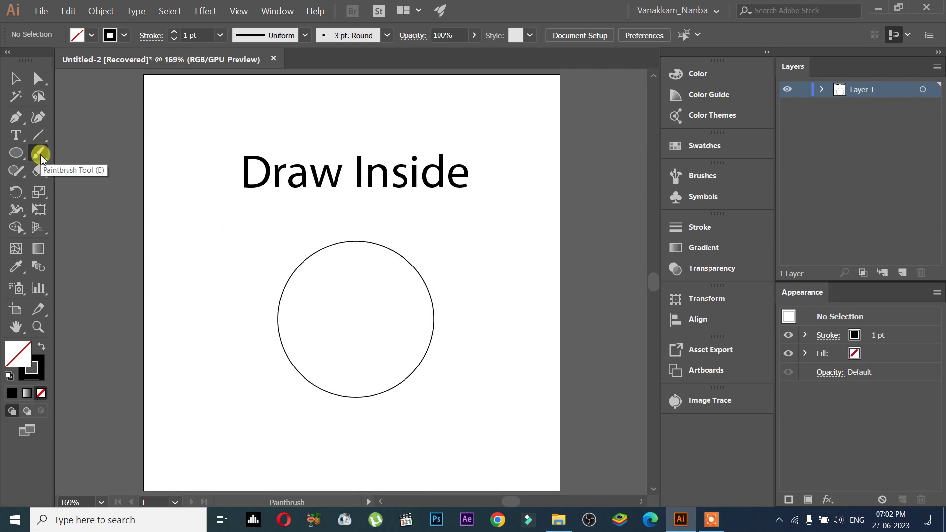
mouse_move(232, 310)
left_mouse_down()
mouse_move(320, 295)
mouse_move(383, 236)
mouse_move(420, 245)
mouse_move(356, 310)
mouse_move(309, 317)
mouse_move(301, 379)
mouse_move(384, 338)
mouse_move(479, 316)
mouse_move(421, 363)
mouse_move(403, 423)
left_mouse_up()
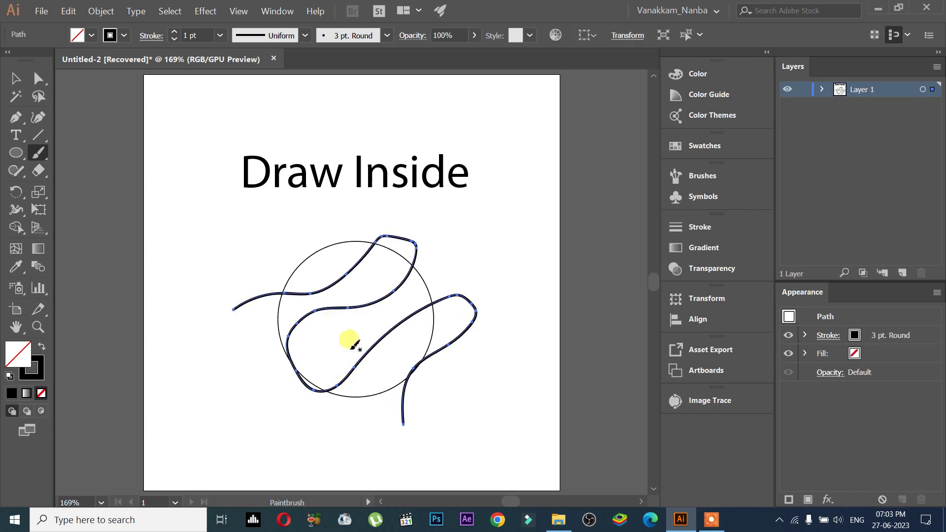
left_click(15, 78)
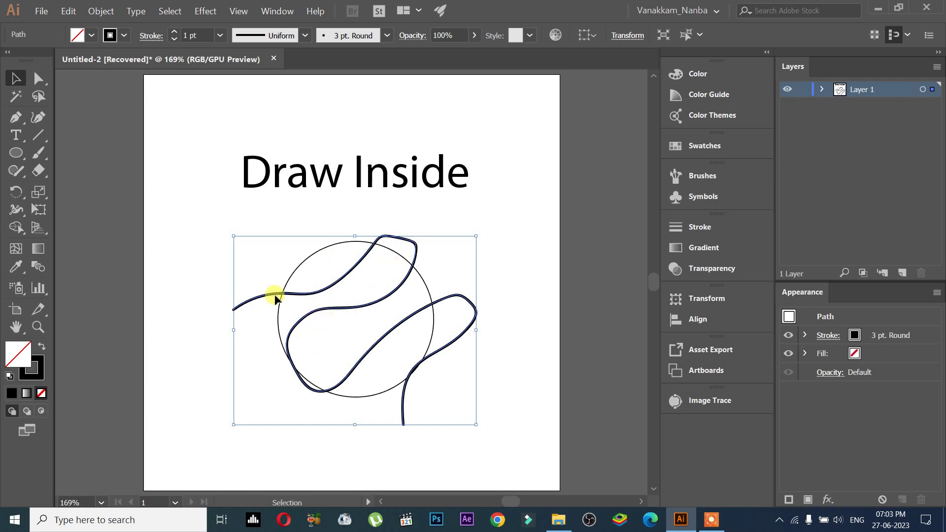
left_click(201, 268)
left_click(236, 308)
key("Delete")
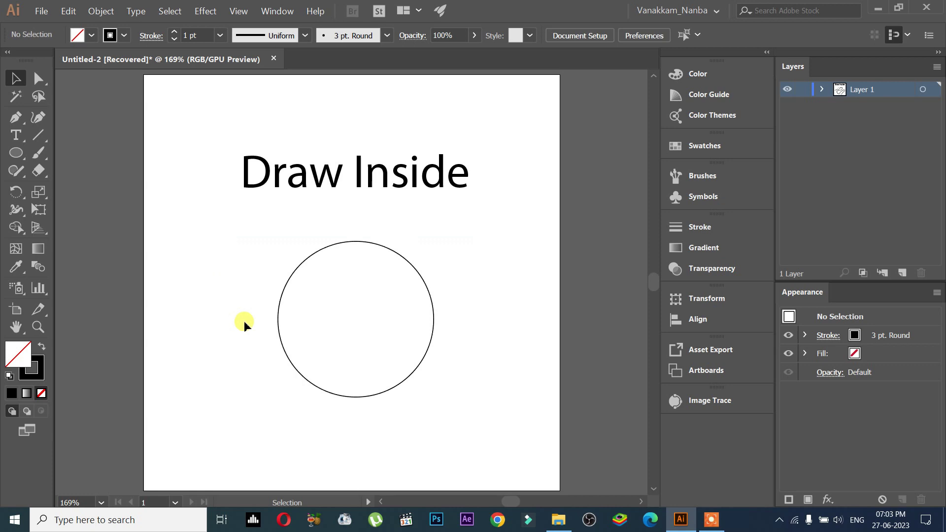
Step: Select the circle and switch the drawing mode to Draw Inside
left_click_drag(270, 270, 318, 339)
left_click(214, 312)
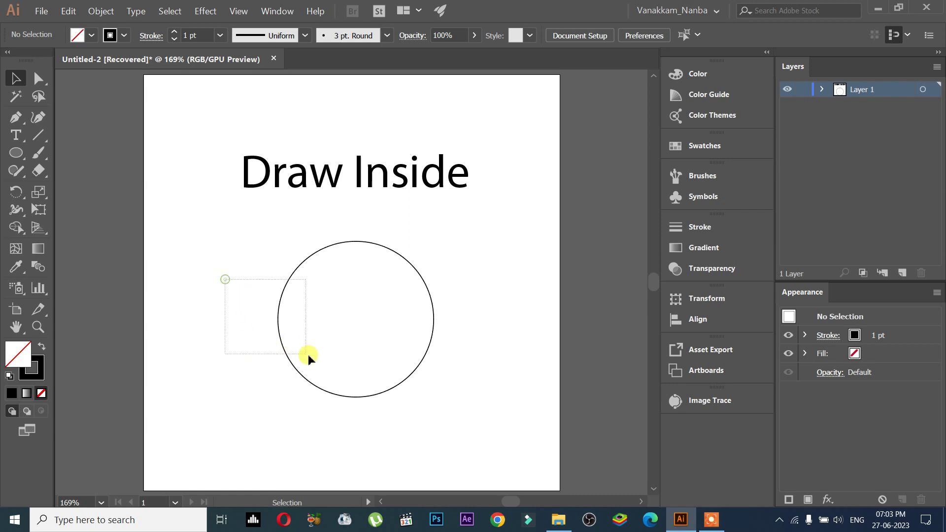
left_click_drag(308, 354, 309, 354)
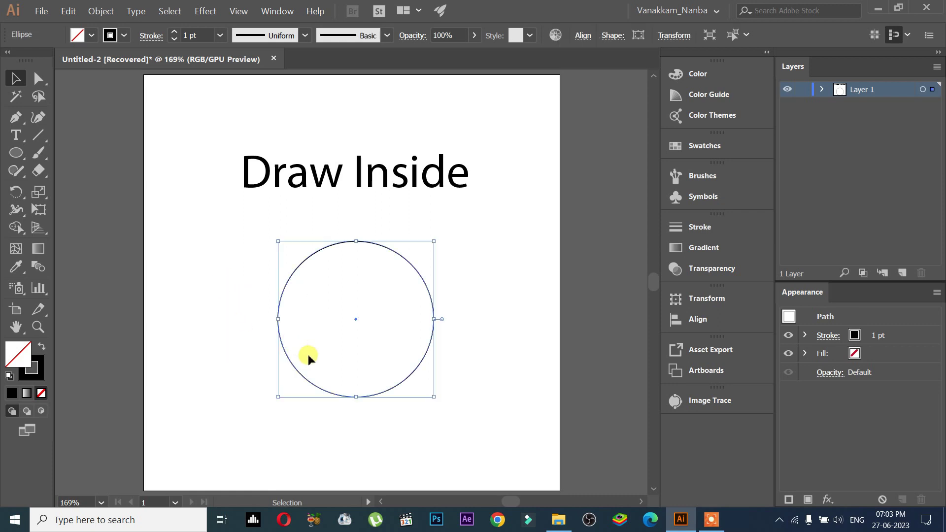
left_click(43, 411)
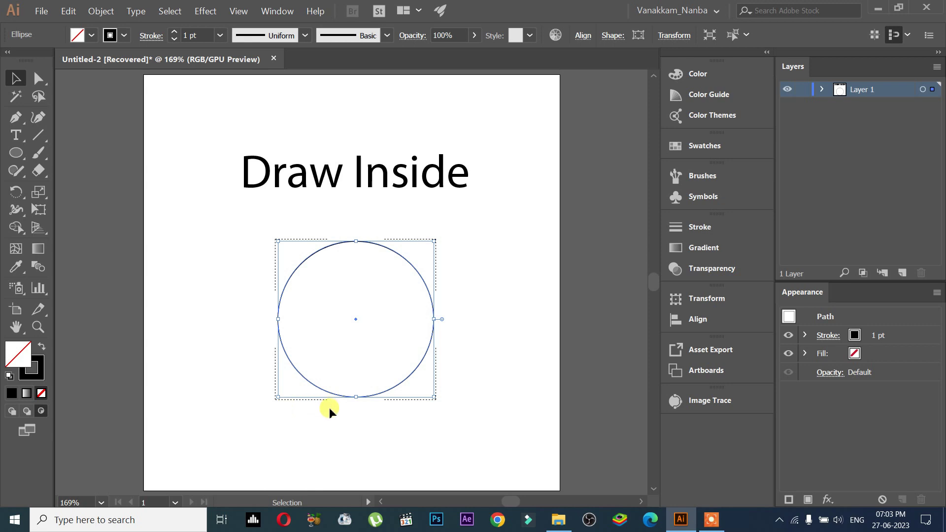
left_click(15, 411)
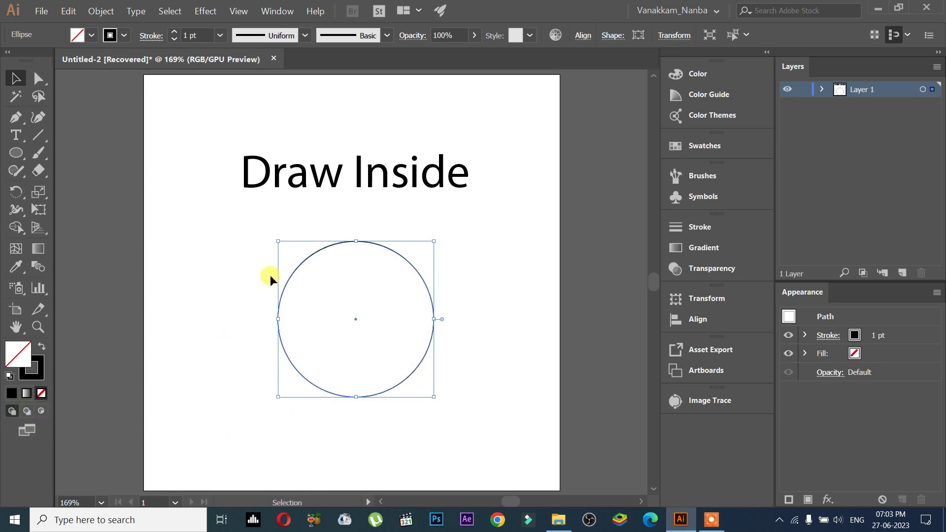
left_click(41, 412)
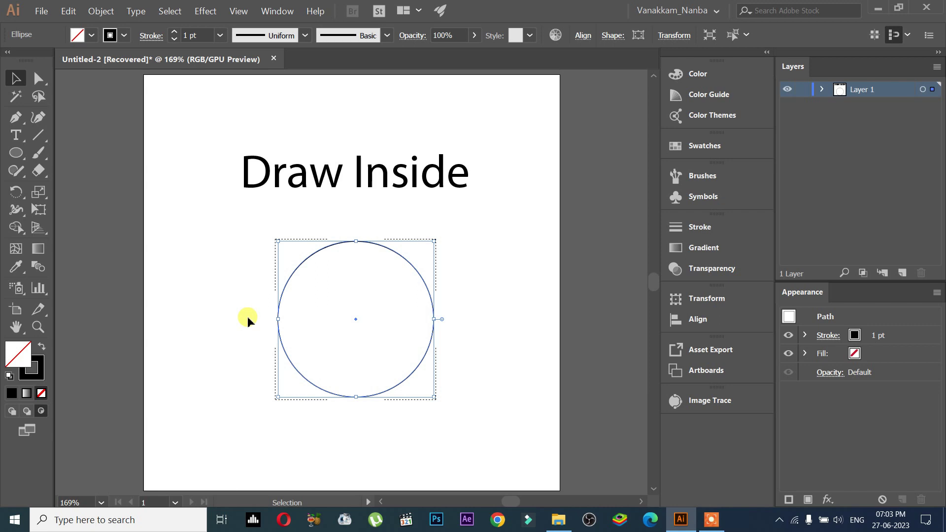
Step: Paint a winding black Paintbrush stroke back and forth across the circle, extending past its edges, and deselect it
left_click(39, 155)
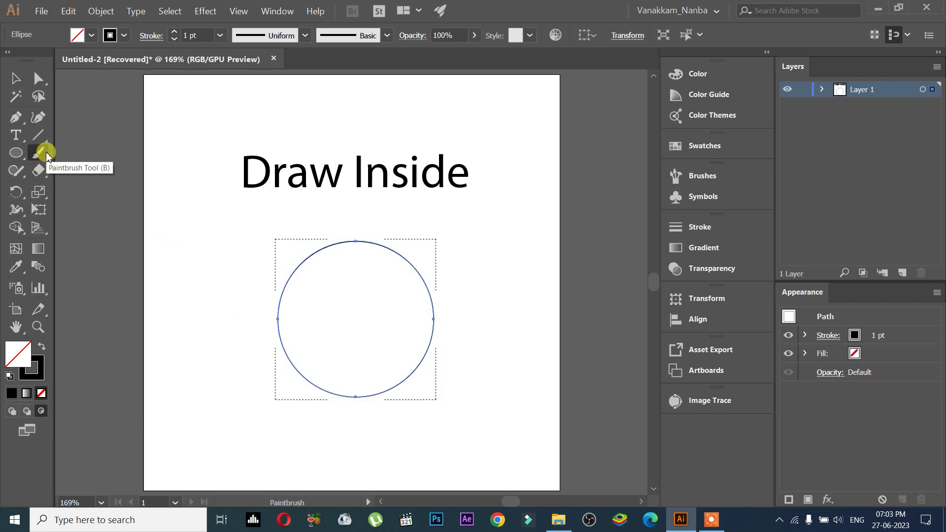
mouse_move(216, 314)
left_mouse_down()
mouse_move(251, 288)
mouse_move(428, 239)
mouse_move(436, 249)
mouse_move(374, 287)
mouse_move(286, 312)
mouse_move(289, 374)
mouse_move(404, 323)
mouse_move(462, 327)
mouse_move(423, 353)
mouse_move(319, 390)
left_mouse_up()
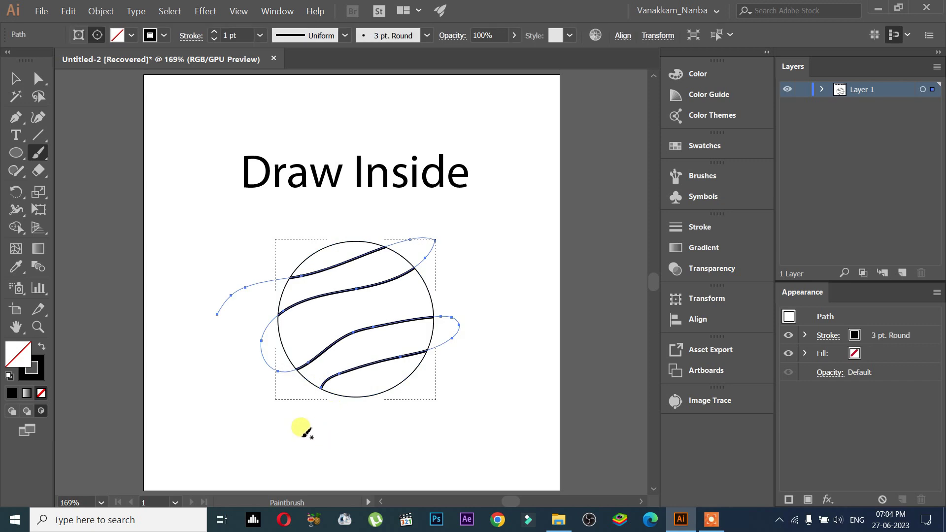
left_click(12, 79)
left_click(178, 171)
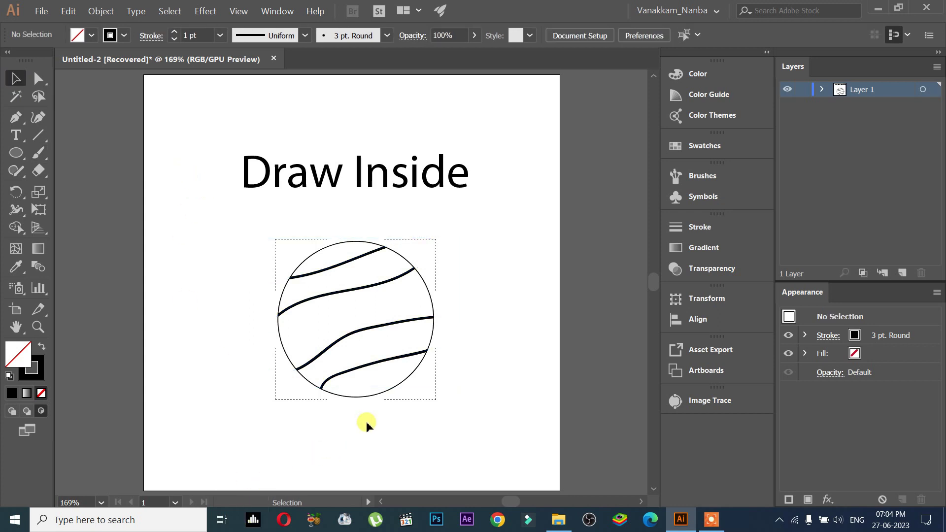
Step: Paint thick black Blob Brush strokes over the upper part of the circle
scroll(394, 402, "up", 3)
scroll(403, 397, "up", 1)
left_click_drag(395, 224, 489, 394)
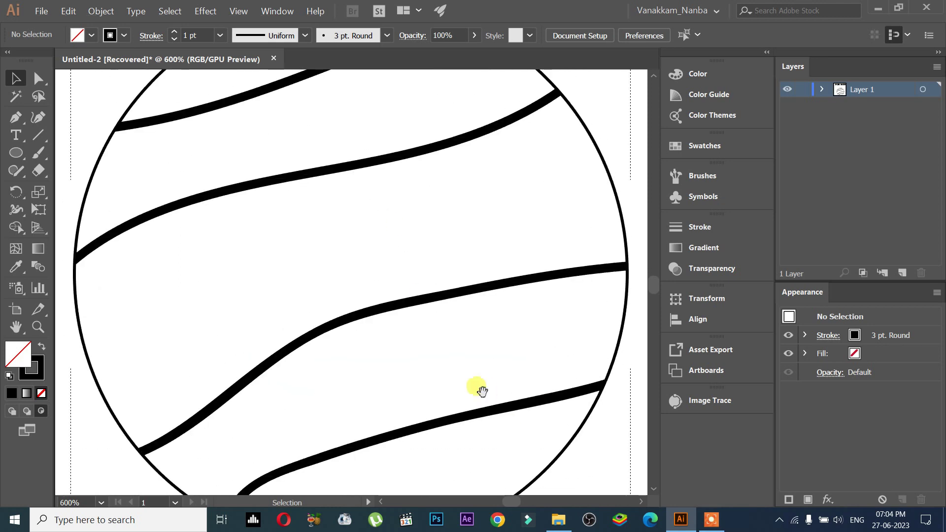
scroll(407, 261, "down", 2)
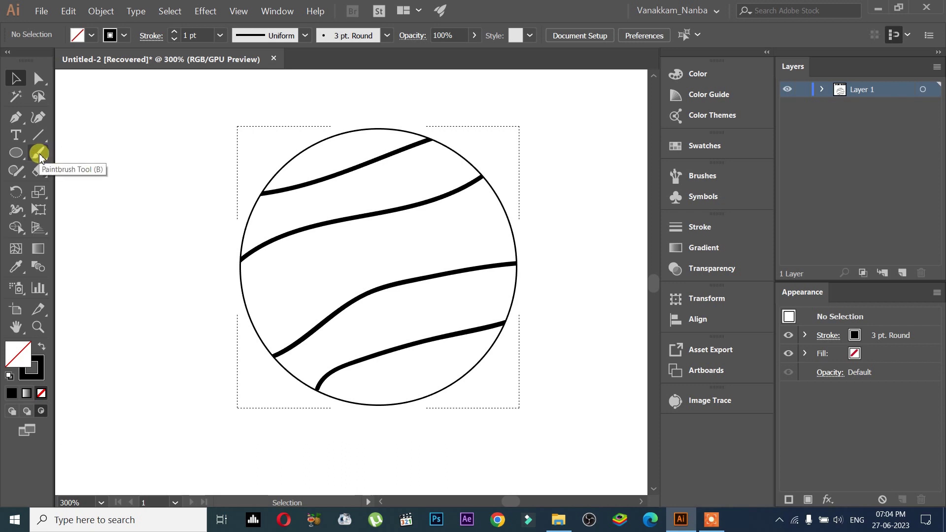
left_click(273, 243)
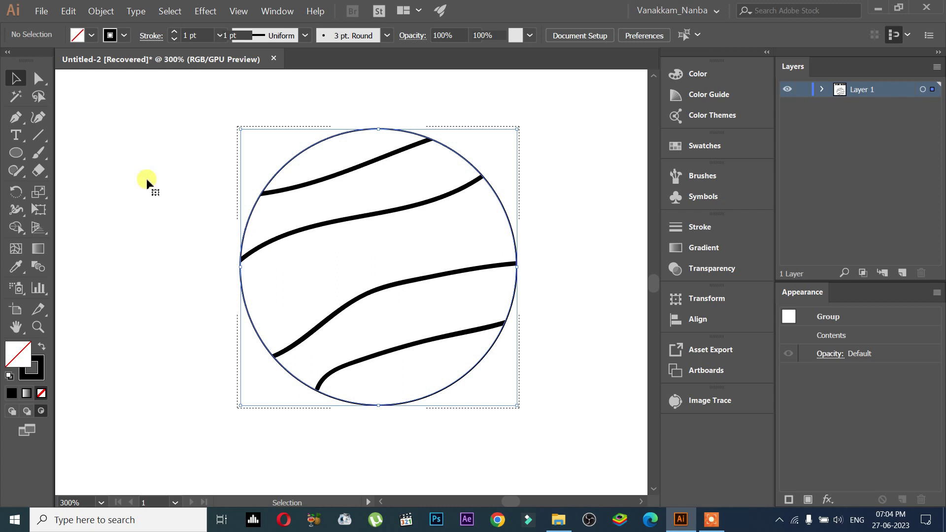
left_click(211, 239)
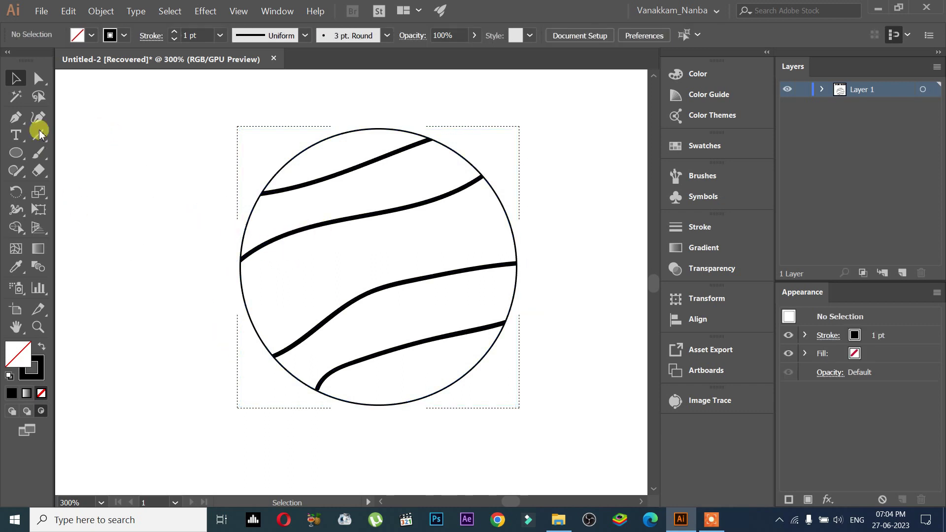
left_click(39, 154)
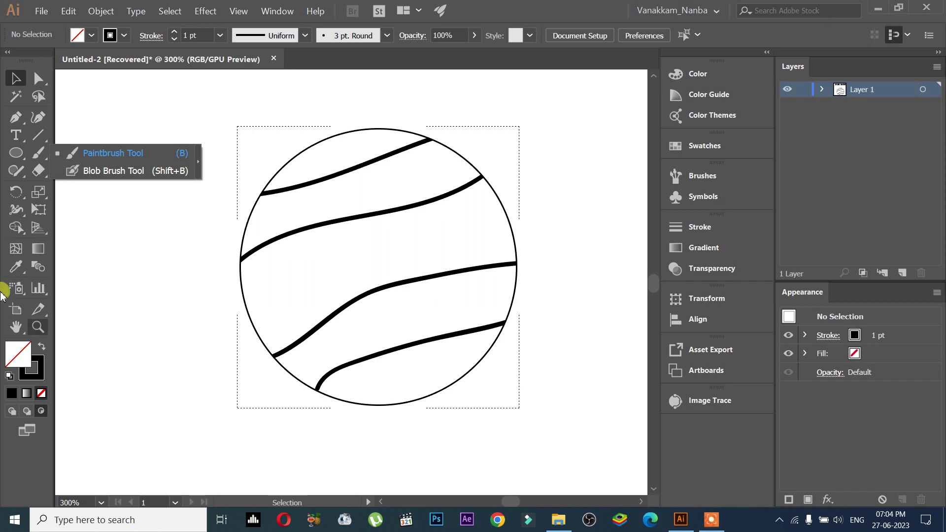
left_click(101, 172)
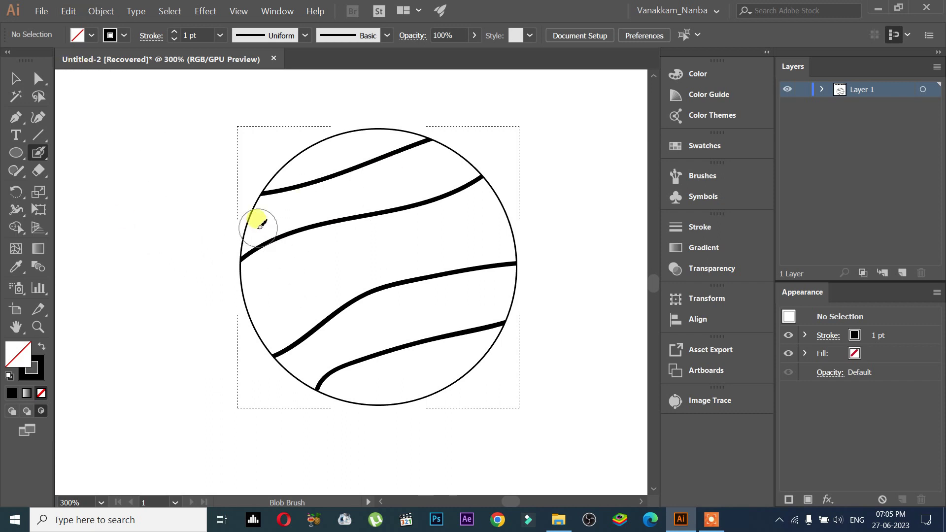
left_click_drag(248, 222, 374, 123)
mouse_move(295, 179)
left_mouse_down()
mouse_move(332, 182)
mouse_move(289, 190)
mouse_move(306, 148)
mouse_move(394, 191)
left_mouse_up()
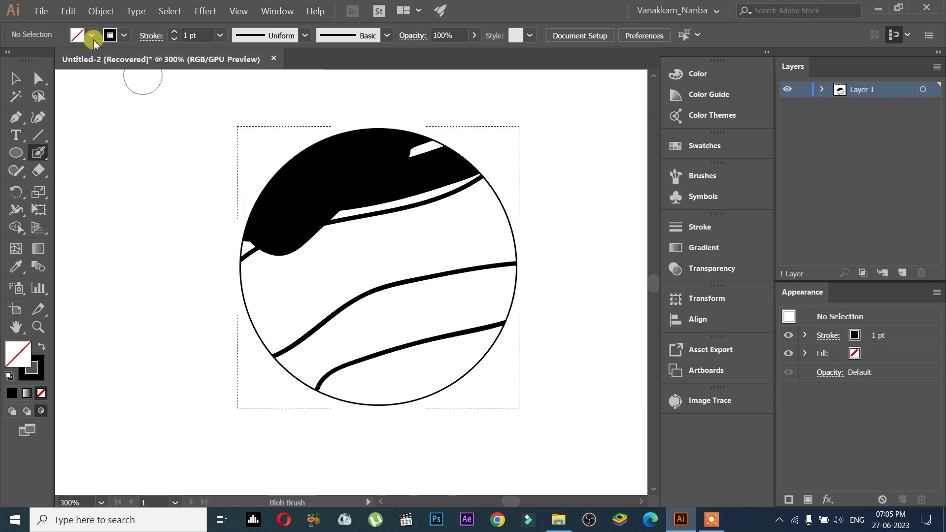
Step: Set the stroke colour to red and paint a short, thick Blob Brush stroke down the middle of the circle
left_click(123, 35)
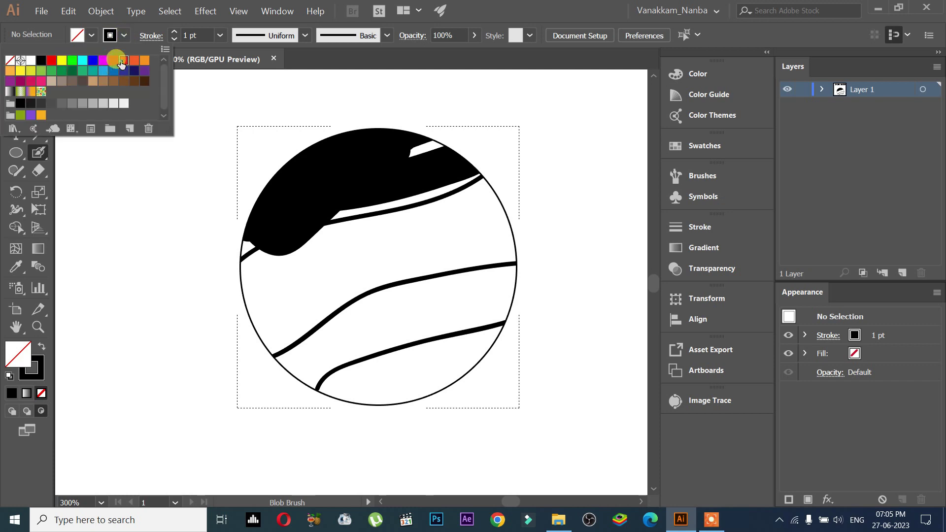
left_click(124, 60)
left_click(344, 219)
mouse_move(394, 209)
left_mouse_down()
mouse_move(364, 275)
mouse_move(360, 310)
left_mouse_up()
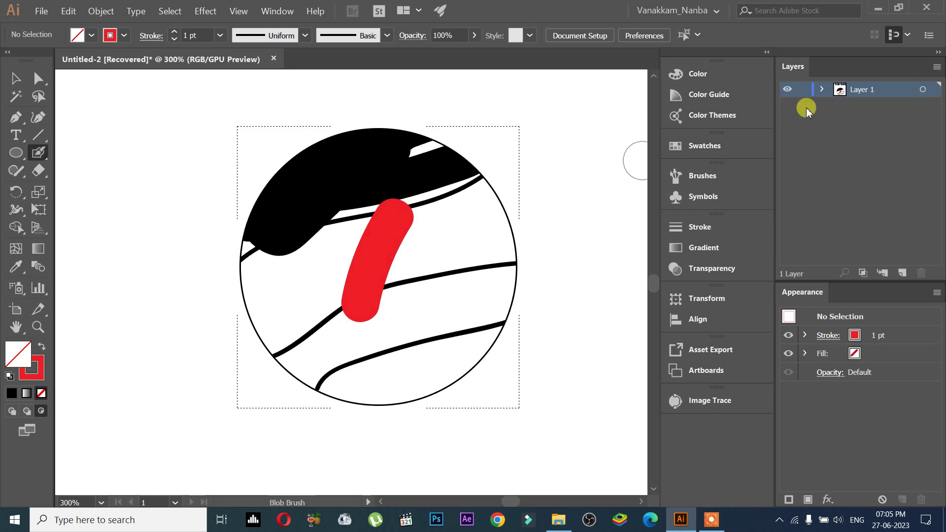
Step: Expand Layer 1 and its clip group to examine the paths drawn inside the circle
left_click(822, 89)
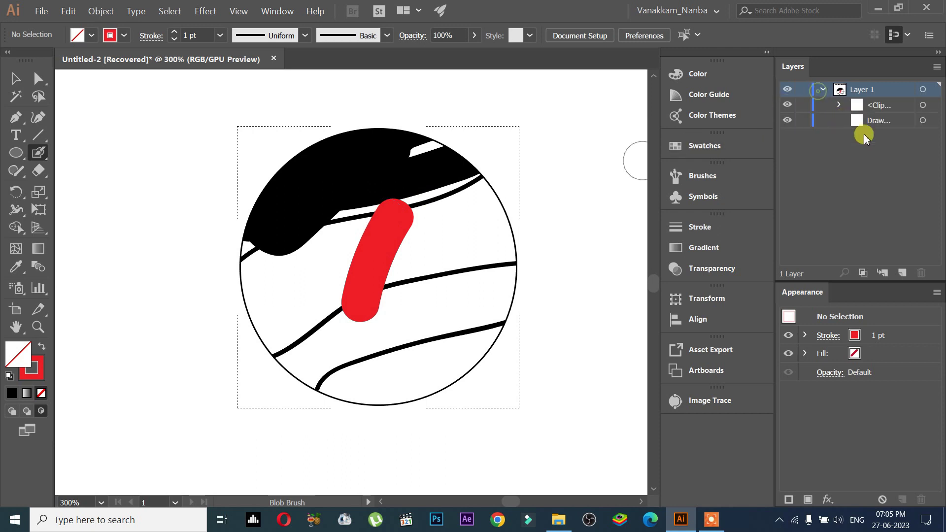
left_click(839, 105)
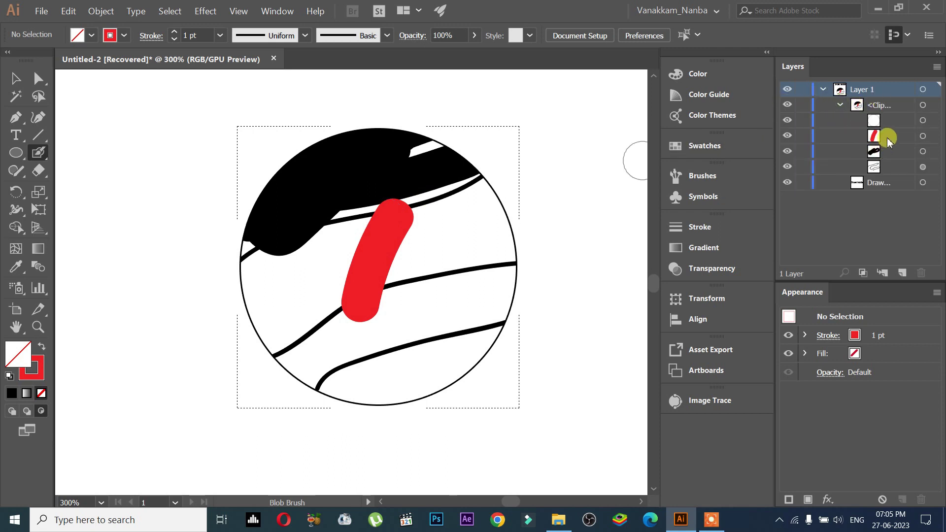
Step: Delete the red Blob Brush stroke and the thick black Blob Brush shape from the circle's clip group
left_click(923, 135)
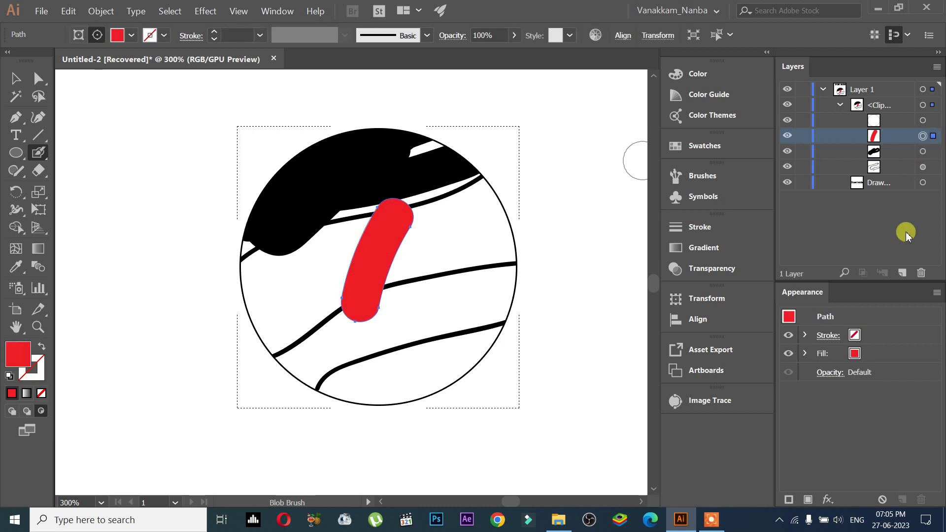
key("Delete")
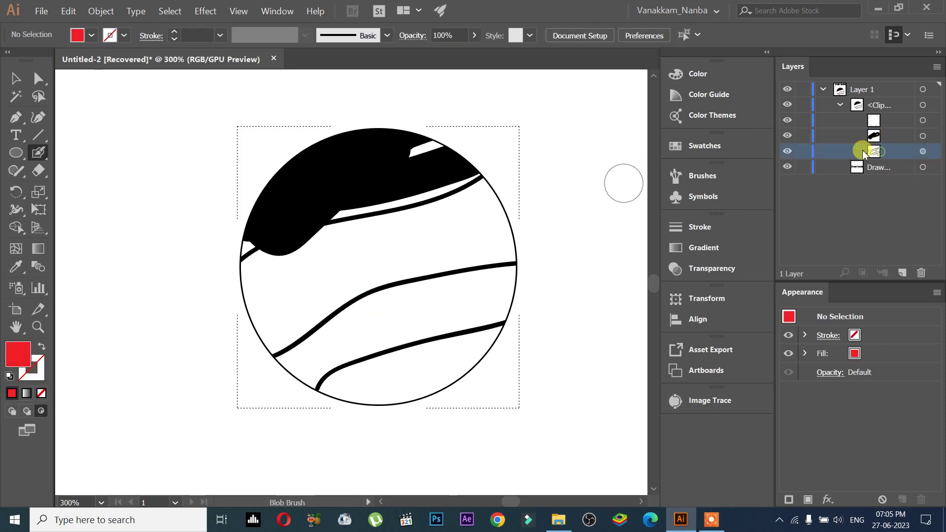
left_click(920, 137)
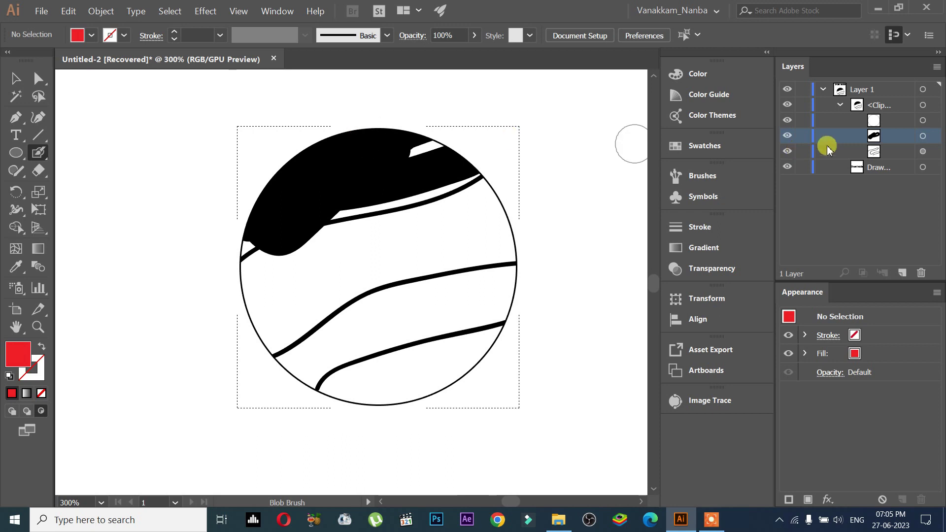
left_click(931, 135)
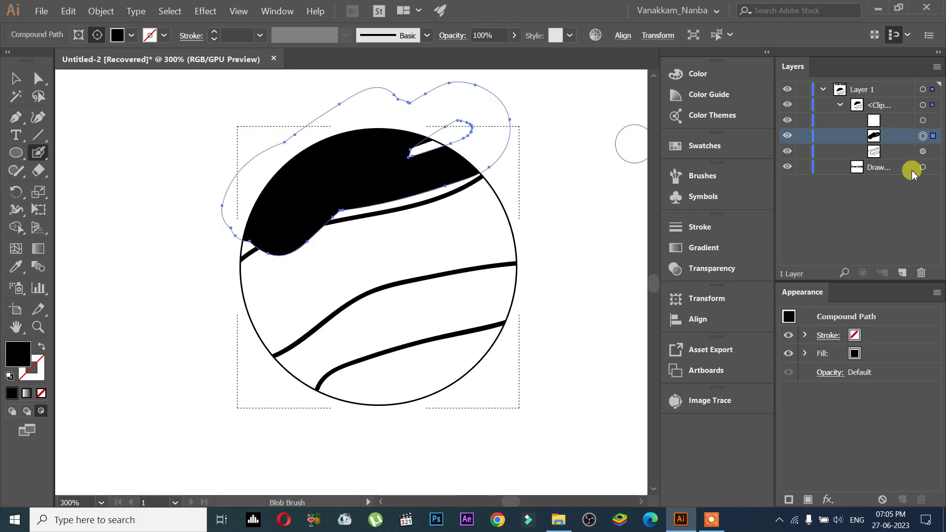
key("Delete")
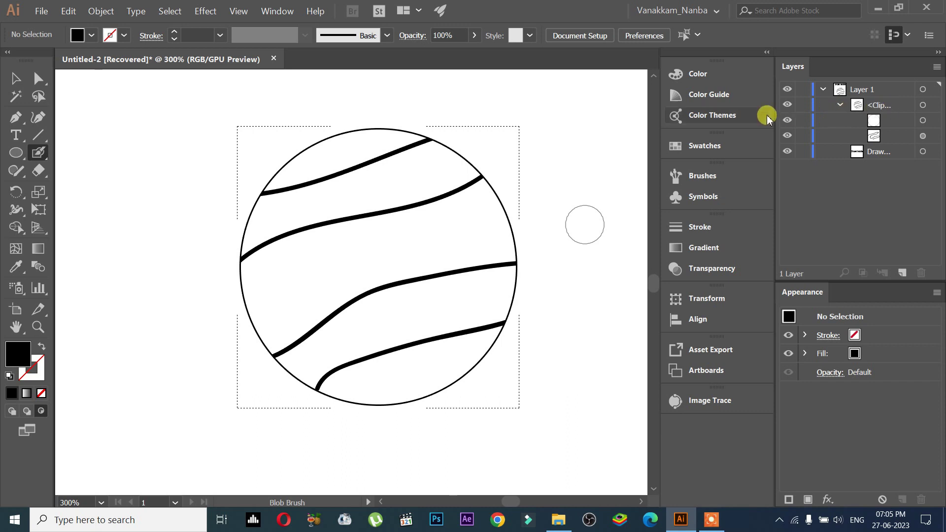
Step: Widen the layer list, switch to the Paintbrush, and briefly hide the clipping ellipse to inspect the unclipped path
left_click_drag(768, 107, 691, 96)
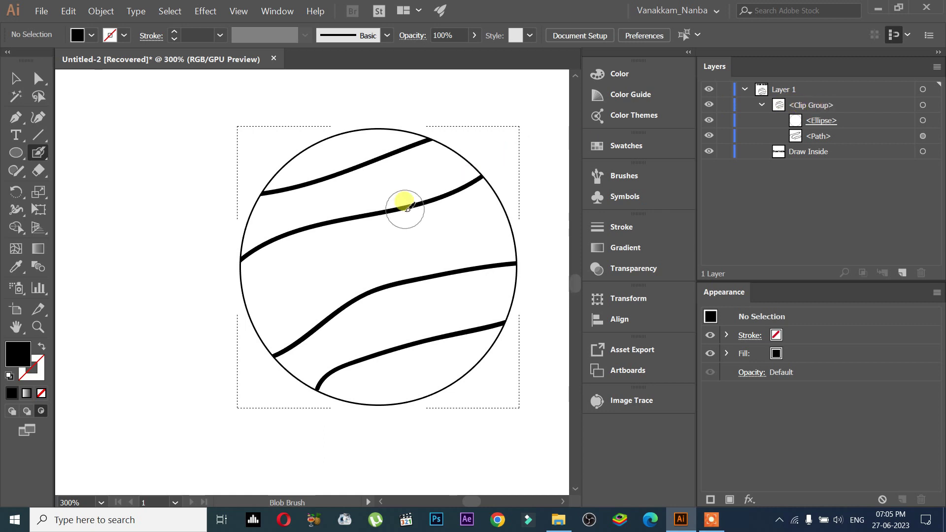
left_click_drag(48, 153, 84, 153)
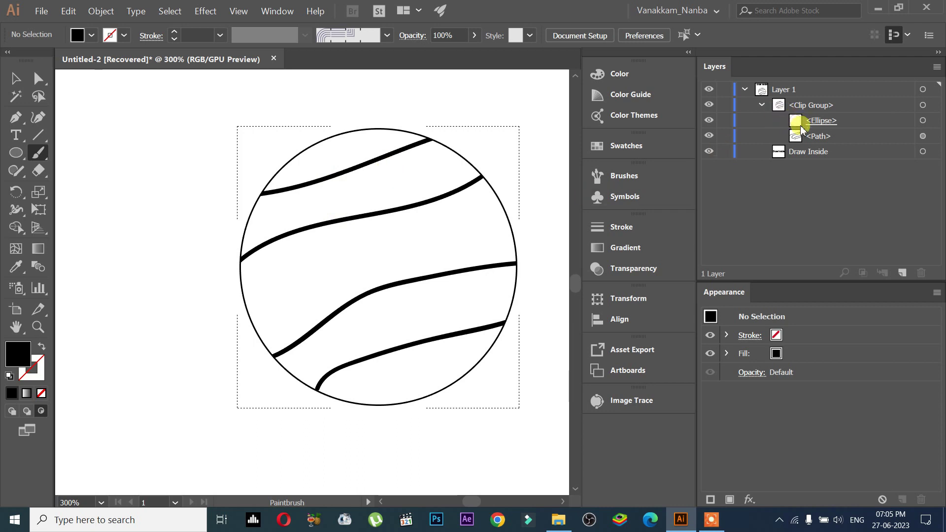
left_click(795, 139)
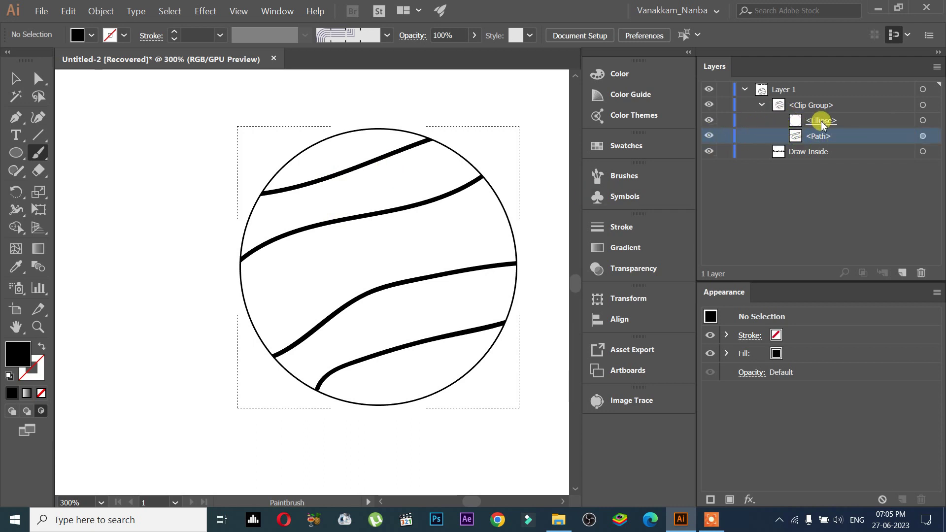
left_click(708, 120)
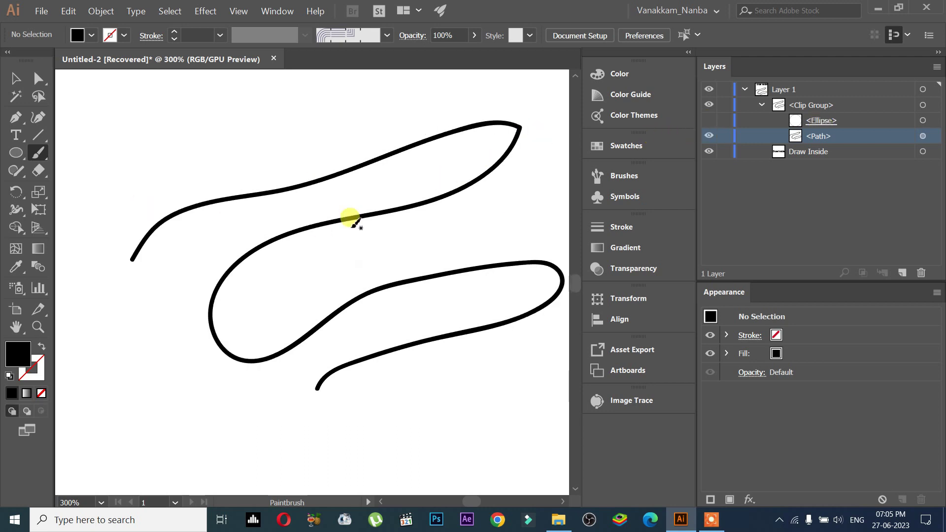
left_click(709, 121)
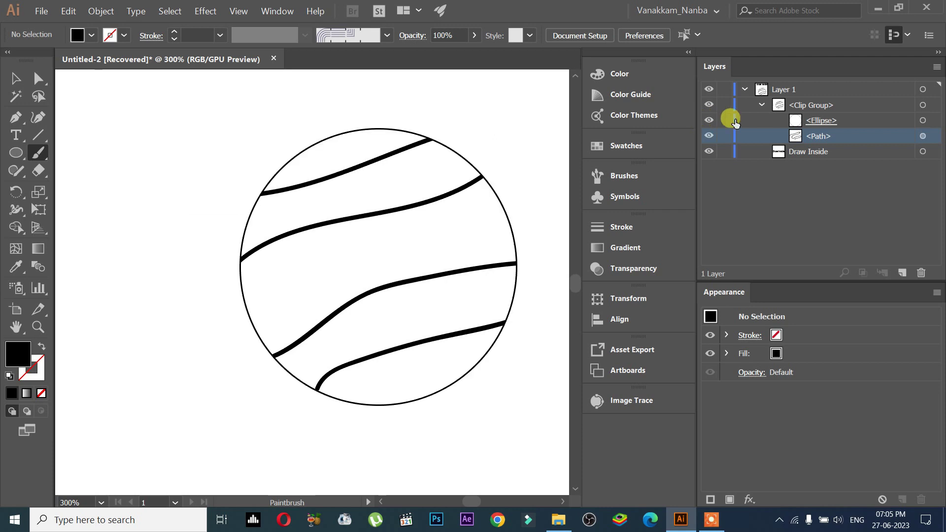
Step: Examine the clip group, its ellipse and its path one after another in Layer 1
left_click(779, 106)
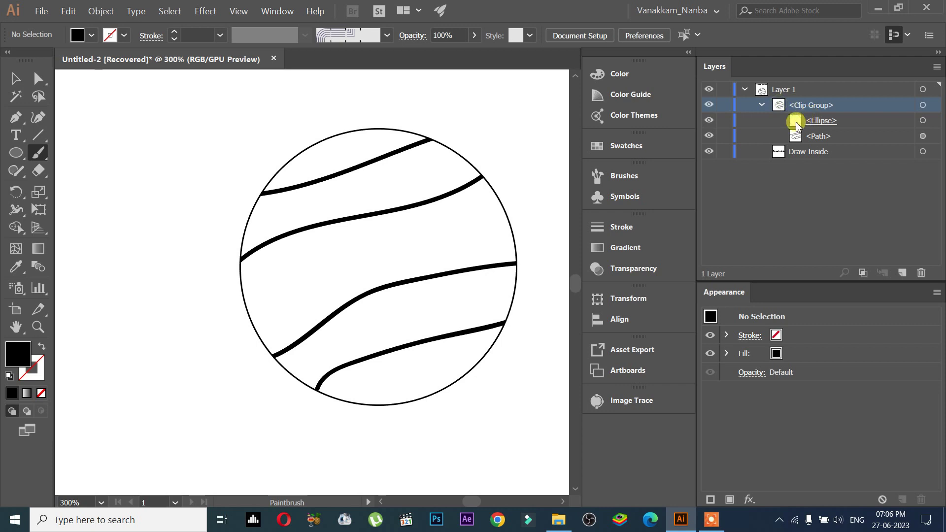
left_click(796, 122)
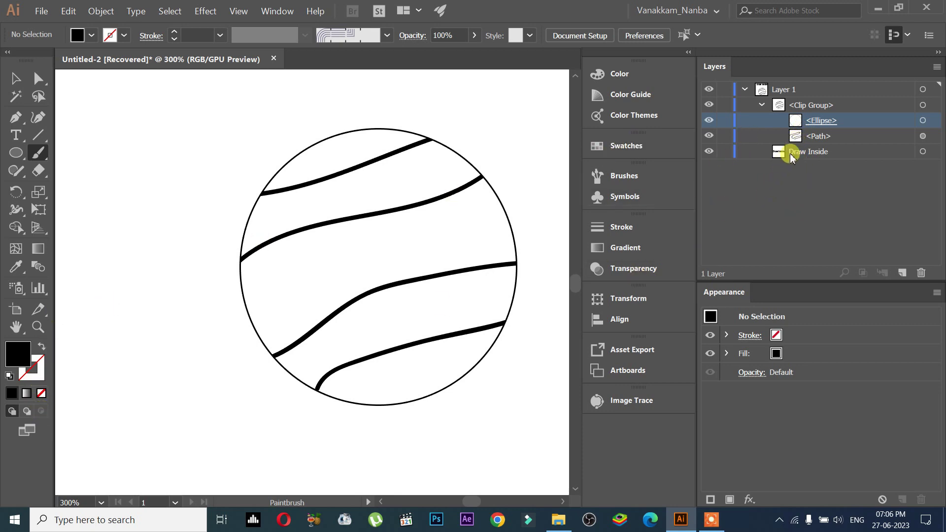
left_click(814, 137)
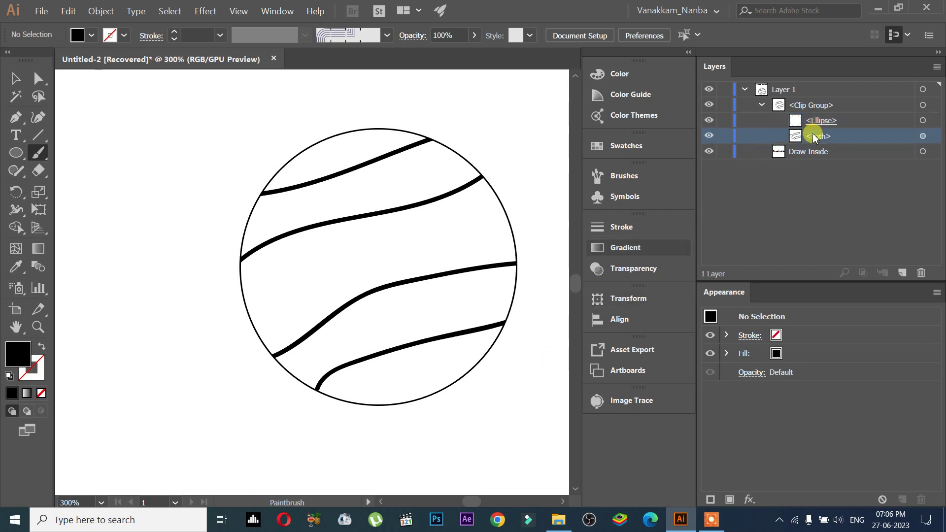
Step: Hide the ellipse, reshape the path's upper-left end several times with the Paintbrush, and show the ellipse again
left_click(709, 120)
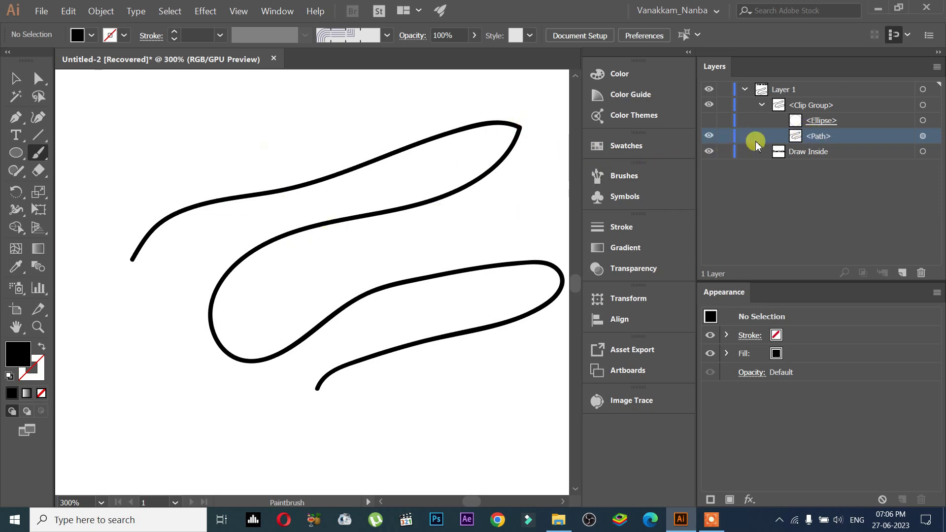
left_click(15, 78)
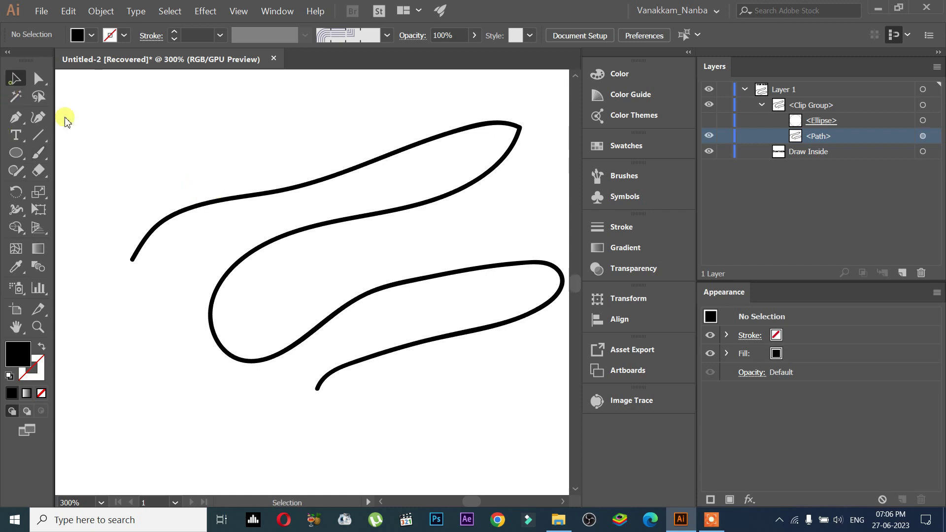
left_click(162, 214)
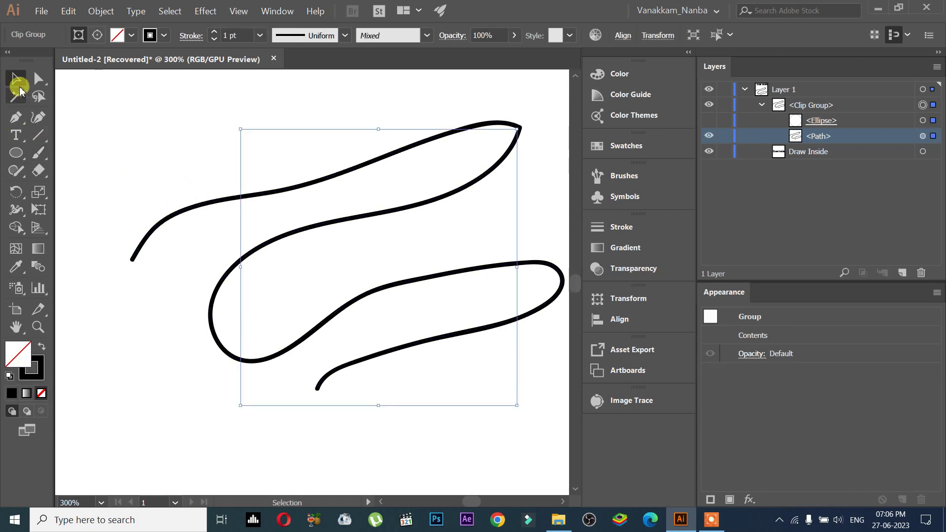
left_click(39, 150)
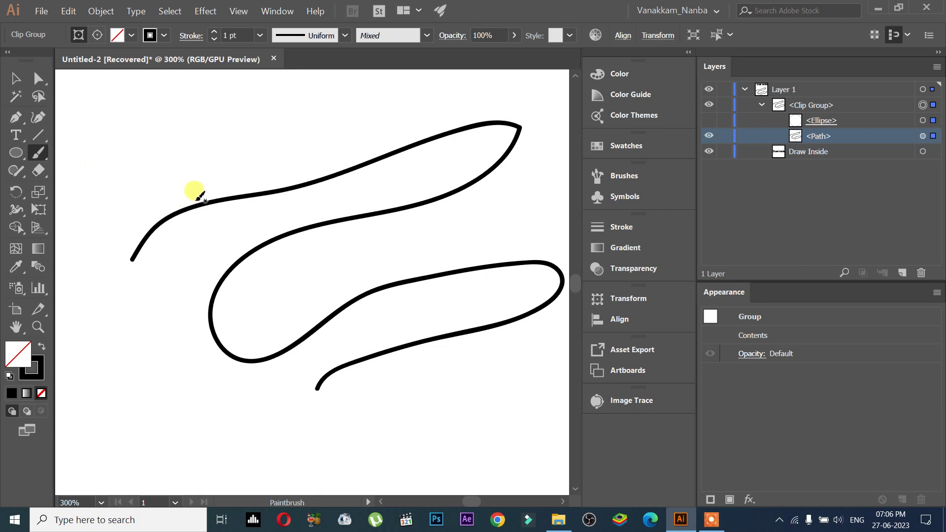
mouse_move(204, 203)
left_mouse_down()
mouse_move(173, 201)
mouse_move(161, 151)
left_mouse_up()
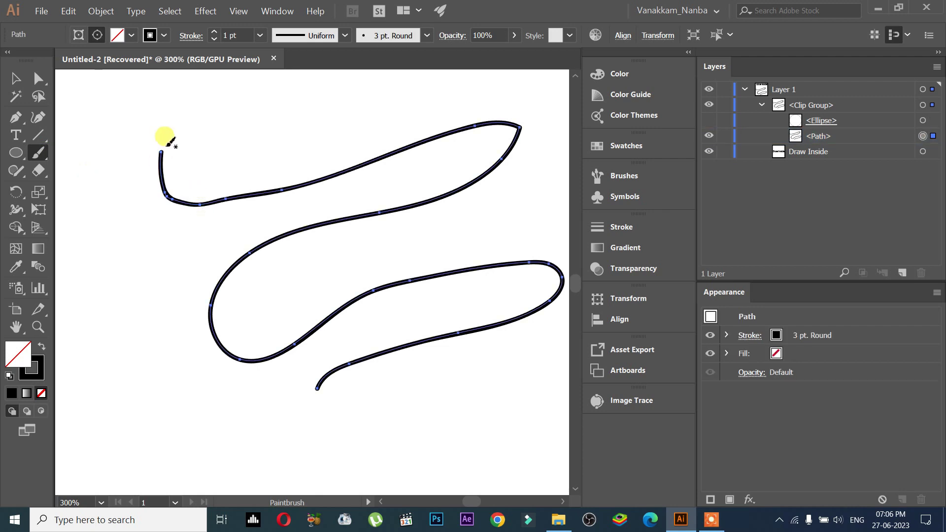
left_click_drag(180, 213, 178, 244)
mouse_move(203, 203)
left_mouse_down()
mouse_move(120, 244)
mouse_move(163, 196)
mouse_move(133, 182)
mouse_move(158, 156)
left_mouse_up()
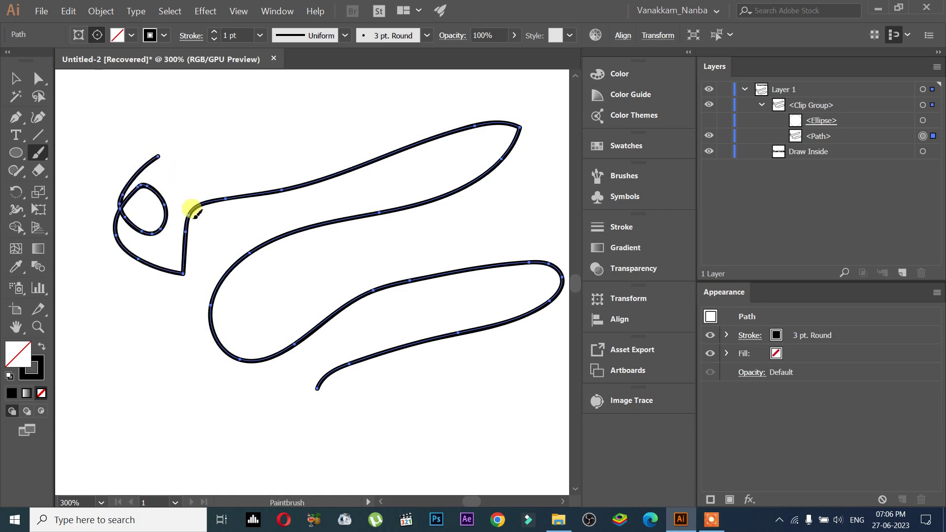
mouse_move(211, 203)
left_mouse_down()
mouse_move(191, 224)
mouse_move(213, 241)
left_mouse_up()
left_click_drag(209, 201, 152, 183)
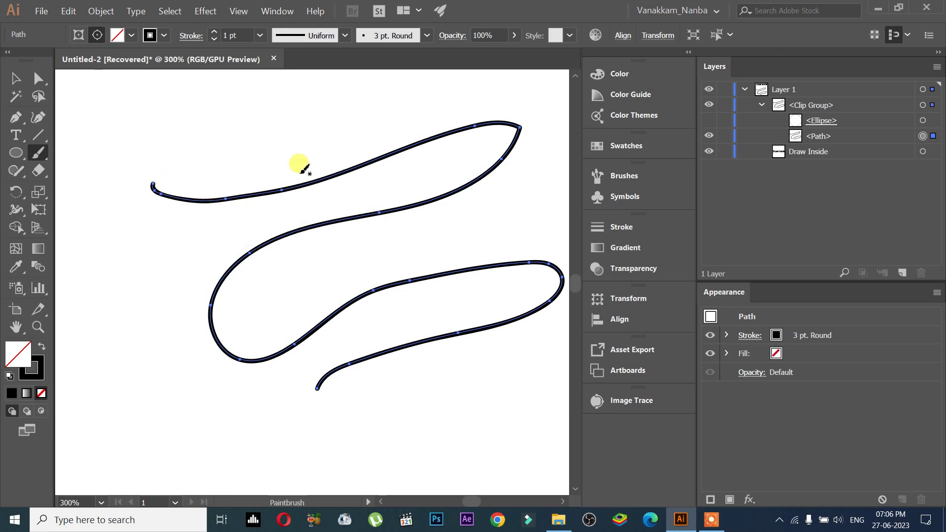
left_click(709, 120)
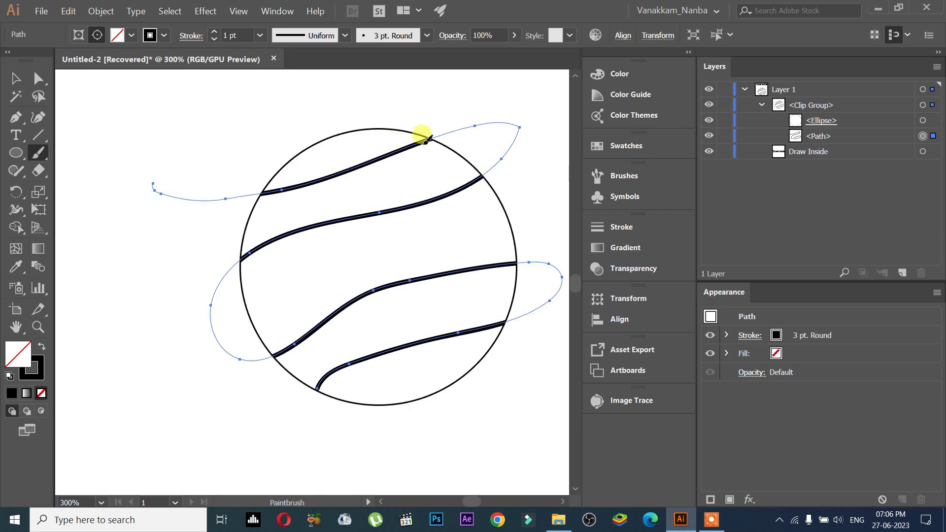
Step: Redraw the path's top and third curves across the circle with the Paintbrush, undoing the last extra change
mouse_move(439, 138)
left_mouse_down()
mouse_move(360, 174)
mouse_move(230, 186)
left_mouse_up()
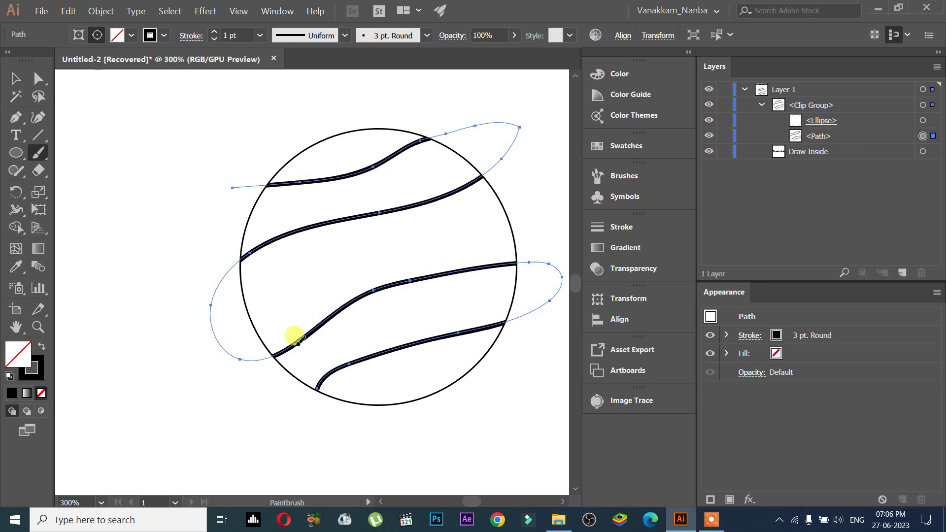
mouse_move(276, 355)
left_mouse_down()
mouse_move(361, 294)
mouse_move(536, 261)
left_mouse_up()
key("ctrl+z")
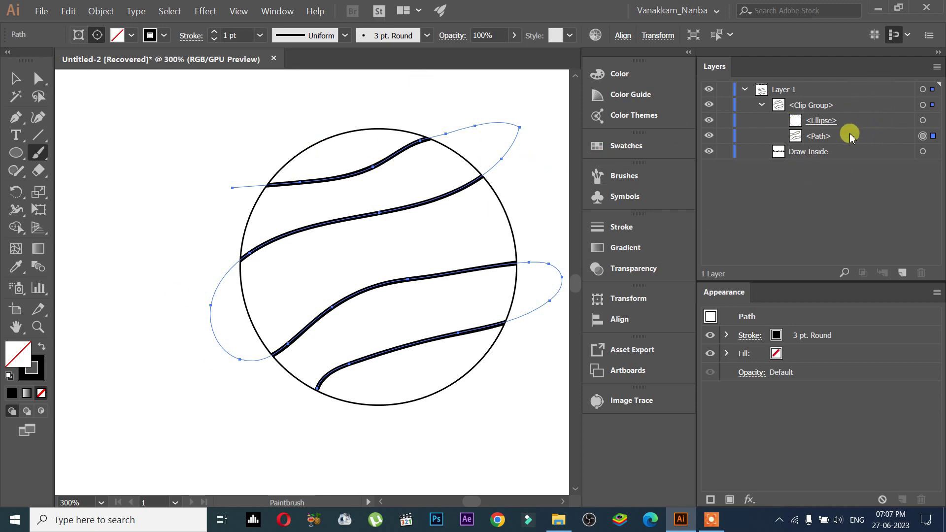
Step: Collapse the clip group's contents, highlight the group within Layer 1, and activate Draw Inside mode for the selected path
left_click(760, 106)
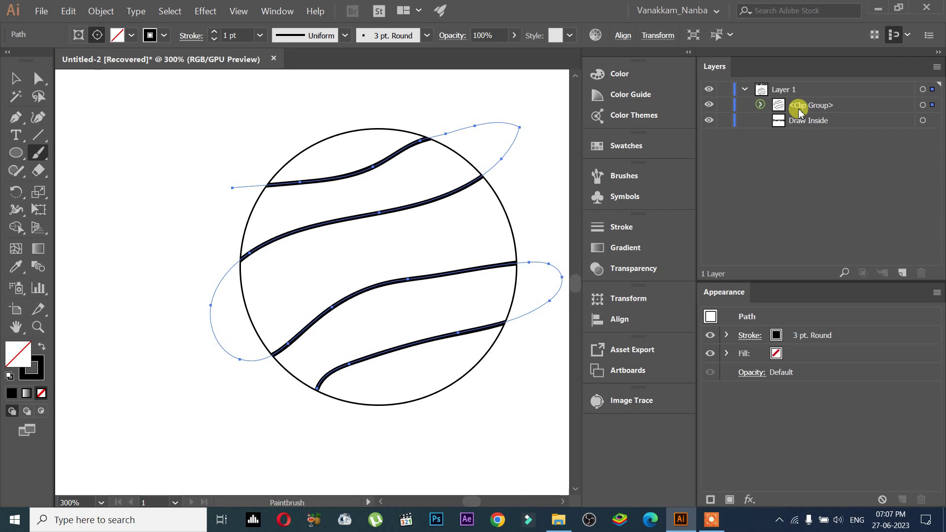
left_click(776, 94)
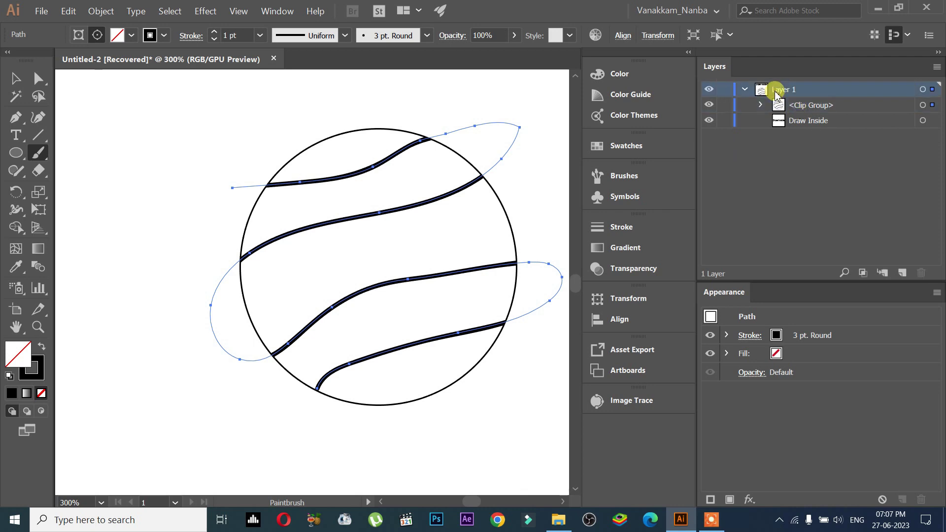
left_click(745, 90)
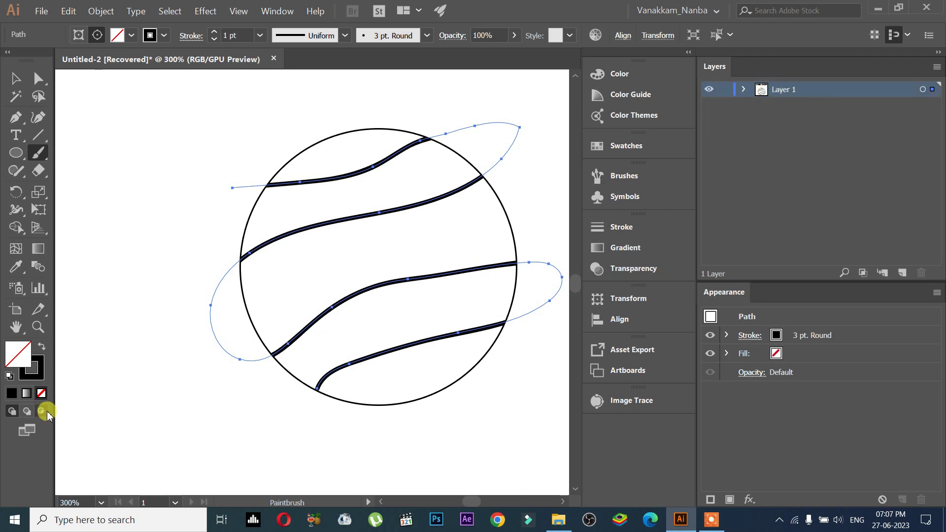
left_click(744, 89)
left_click(777, 109)
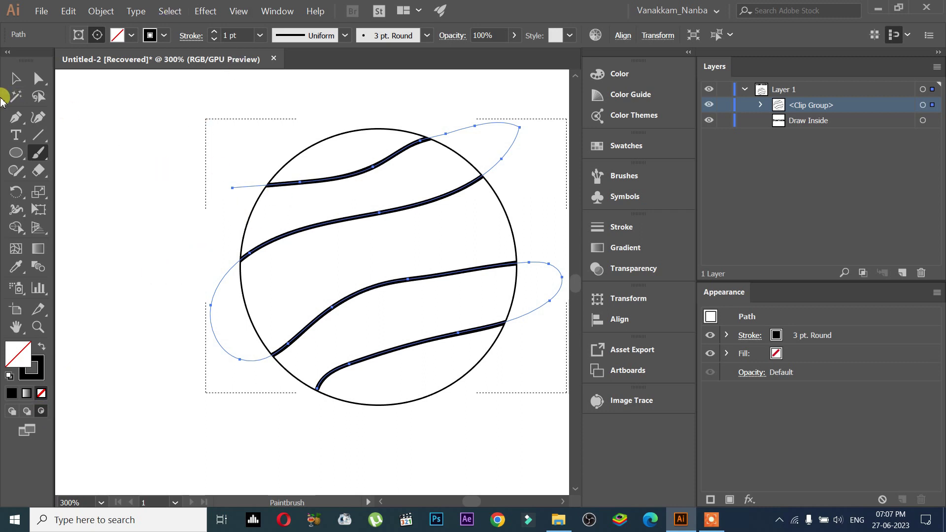
Step: Switch to the Blob Brush, set the selected path's stroke colour to red, inspect the clip group, and undo the colour change
left_click(40, 153)
left_click(106, 171)
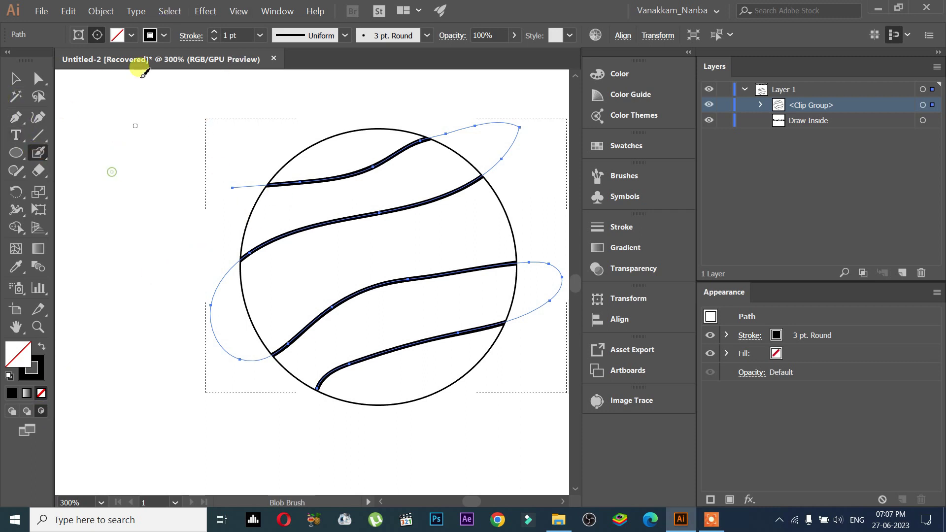
left_click(164, 35)
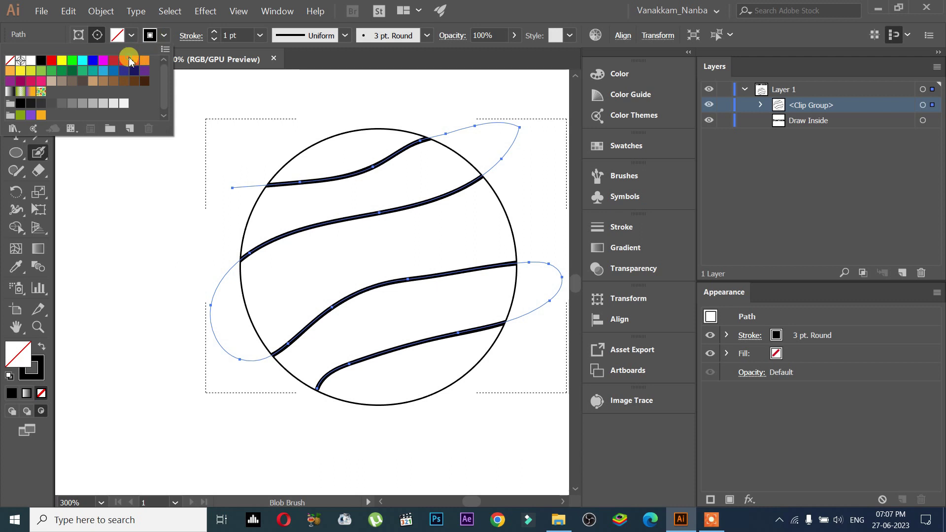
left_click(123, 63)
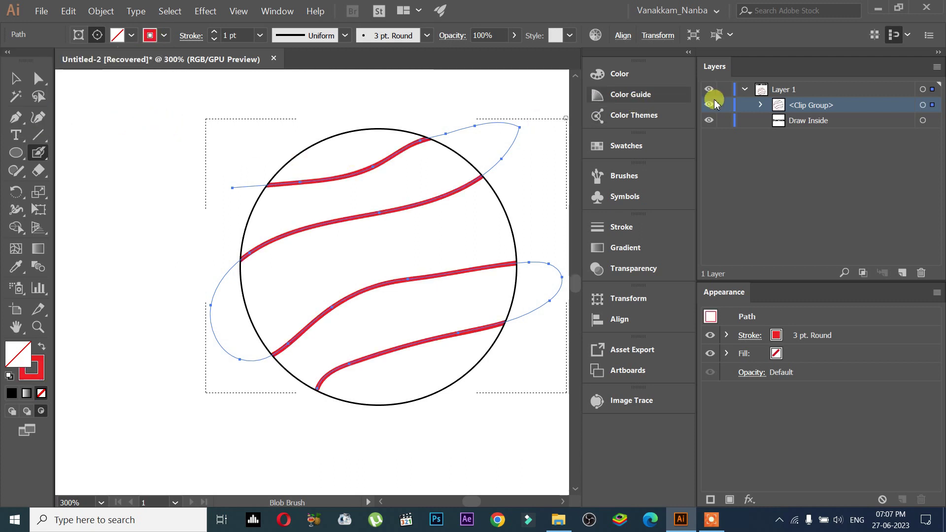
left_click(760, 104)
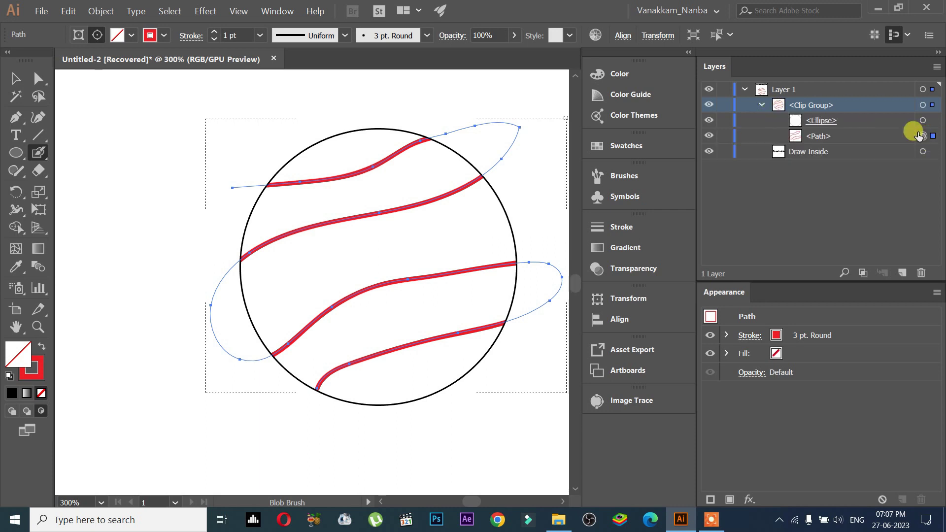
left_click(13, 88)
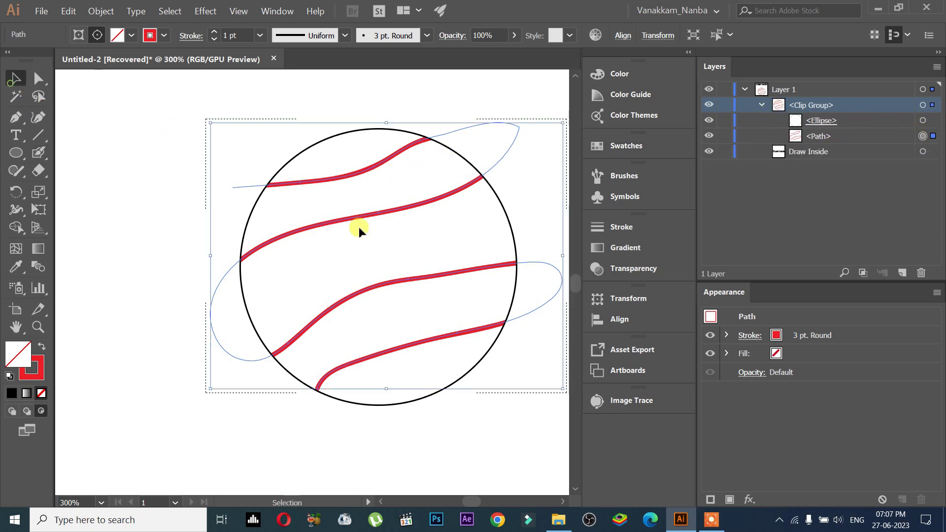
key("ctrl+z")
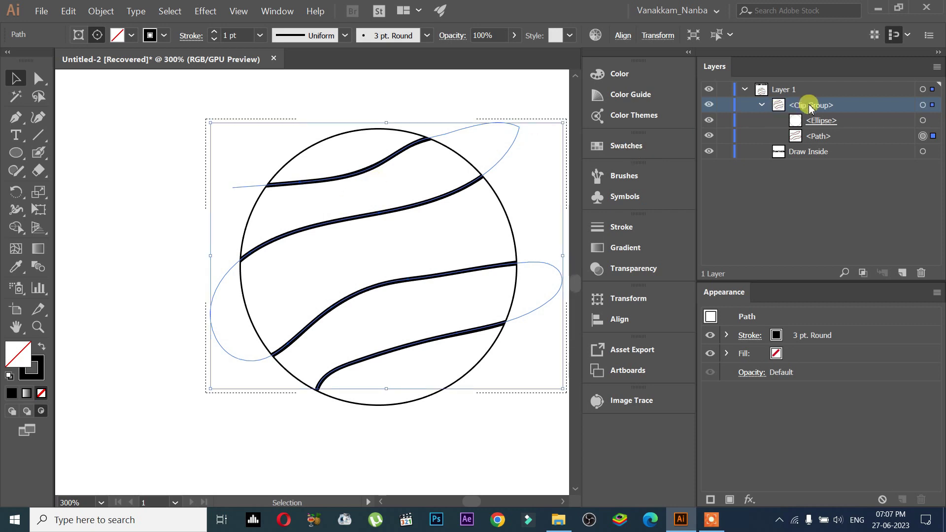
Step: Try a 4 pt stroke weight on the curved path inside the clip group and undo the change
left_click(430, 237)
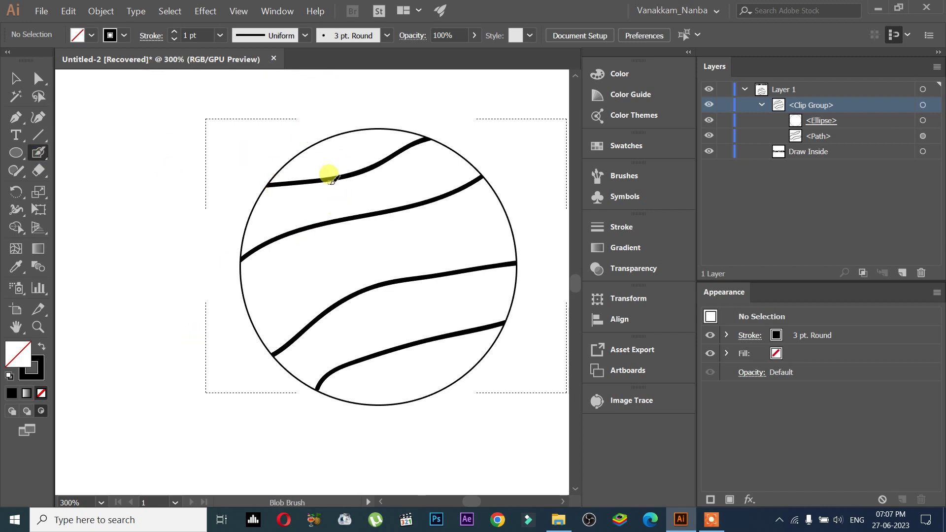
left_click(925, 120)
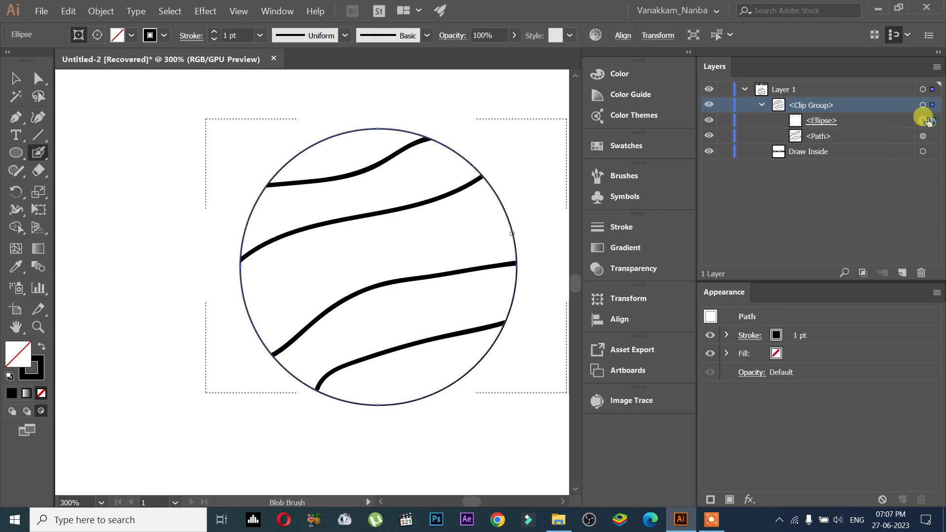
left_click(924, 136)
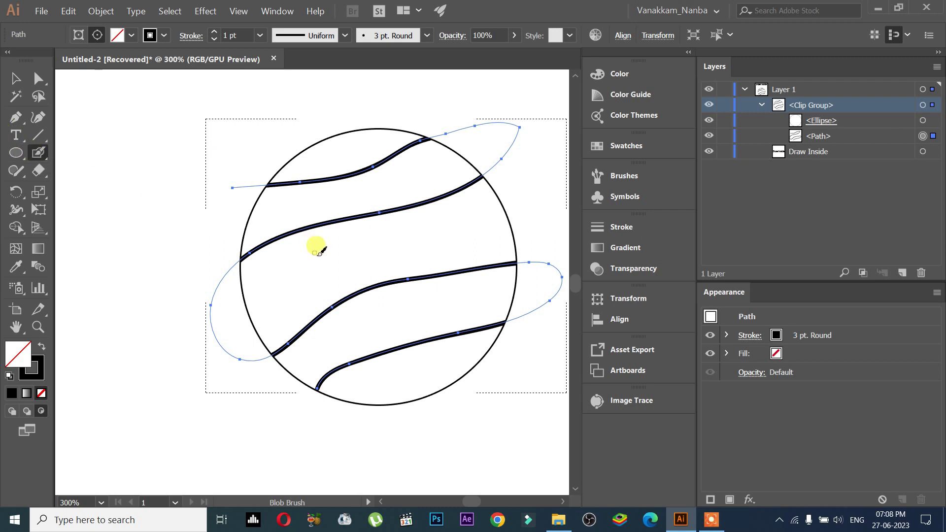
left_click(215, 33)
left_click(215, 33)
left_click(215, 33)
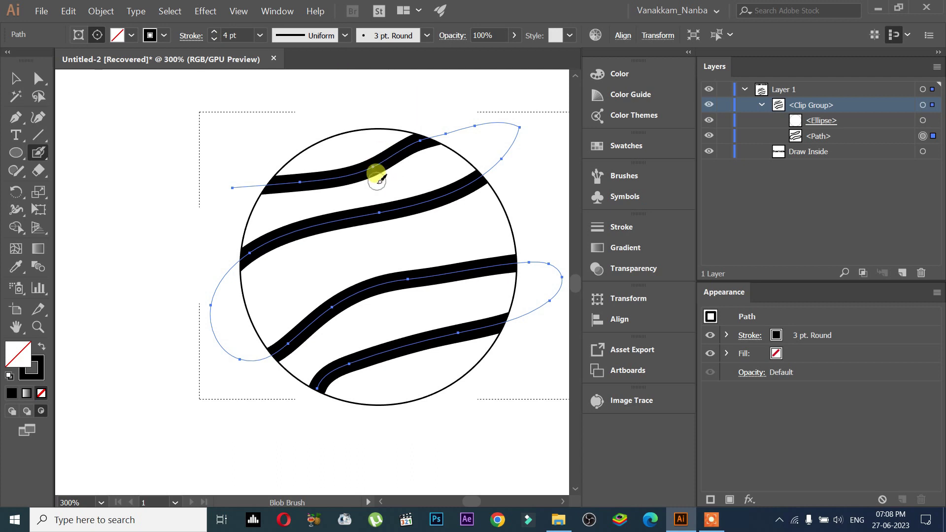
left_click(924, 136)
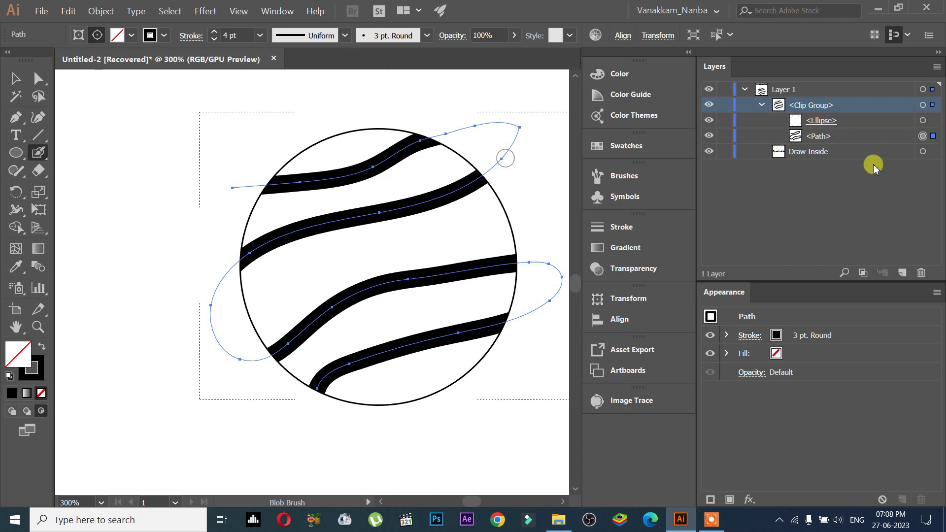
key("ctrl+z")
key("ctrl+z")
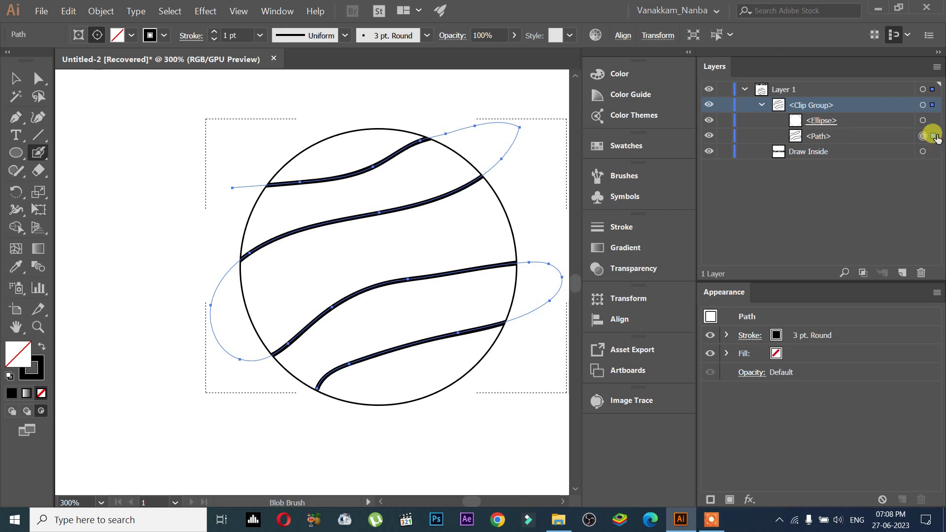
Step: Deselect the curved path and set the Blob Brush's stroke colour to dark blue
left_click(11, 78)
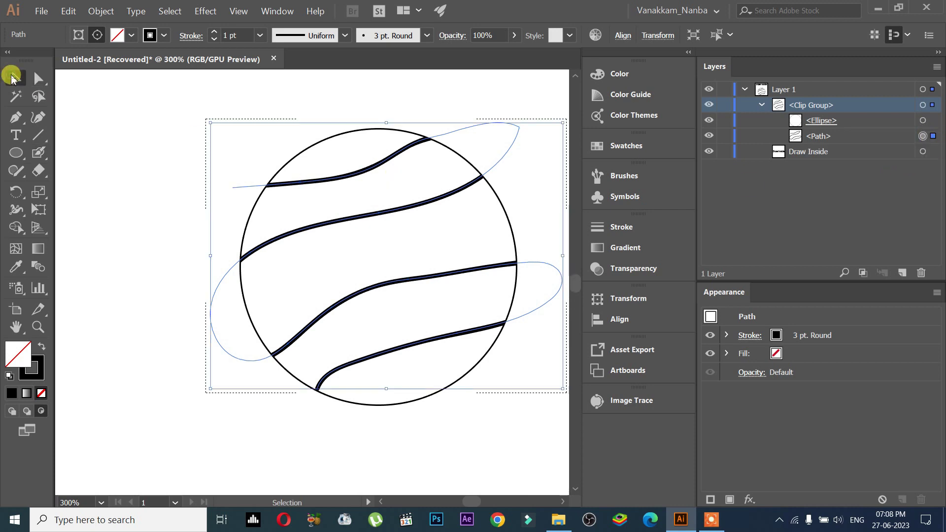
left_click(337, 238)
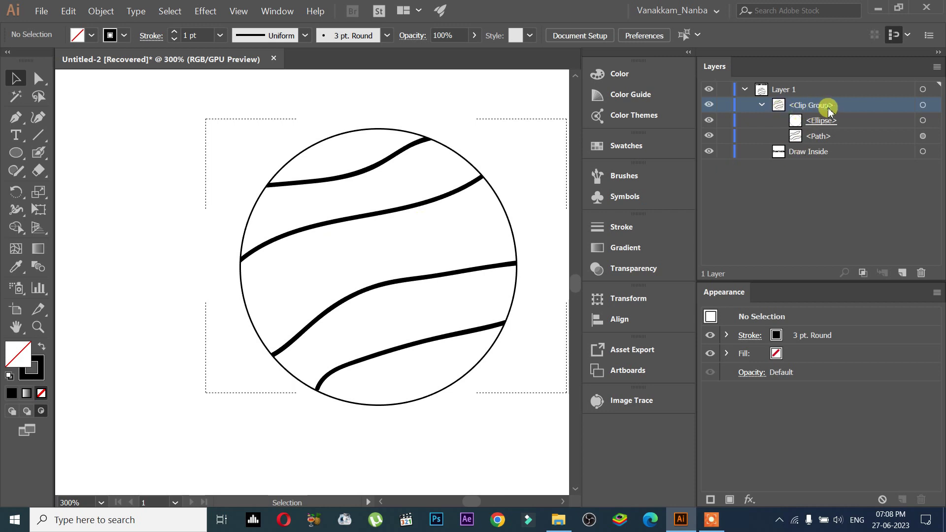
left_click(816, 91)
left_click(846, 110)
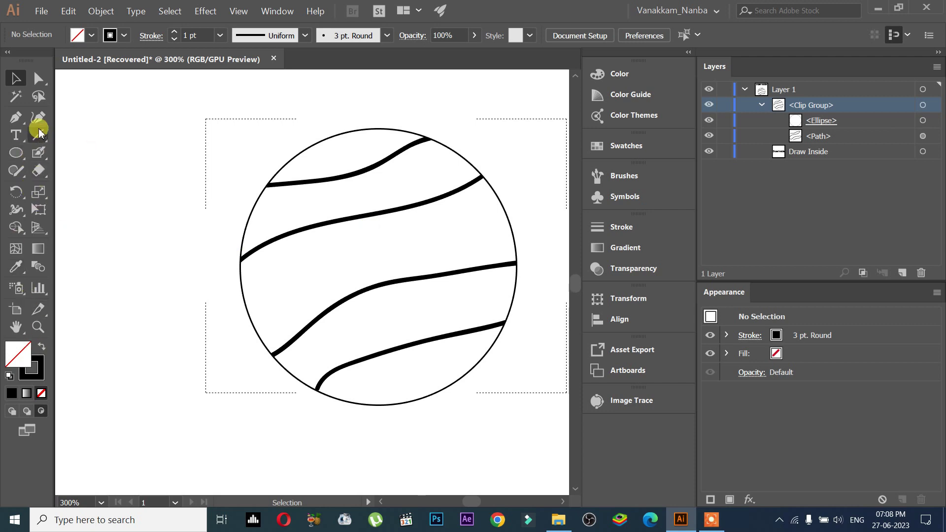
left_click(42, 153)
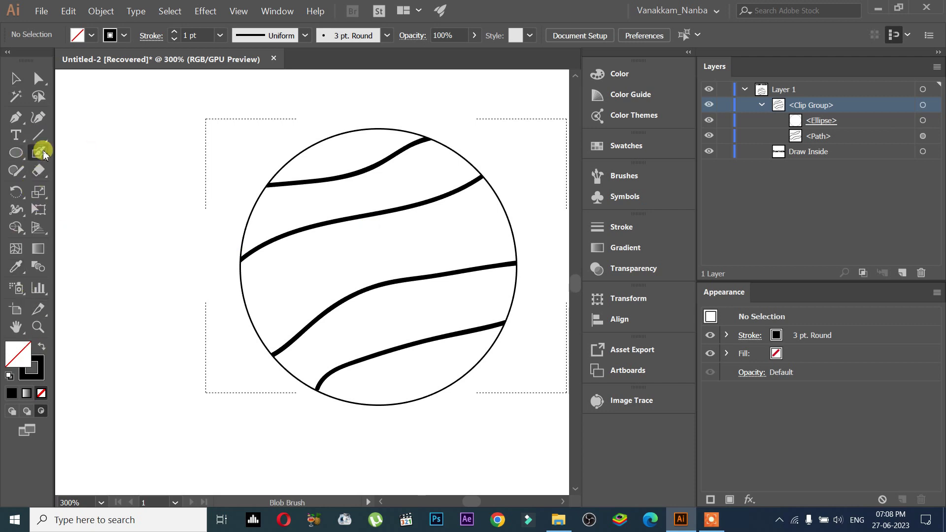
left_click(124, 35)
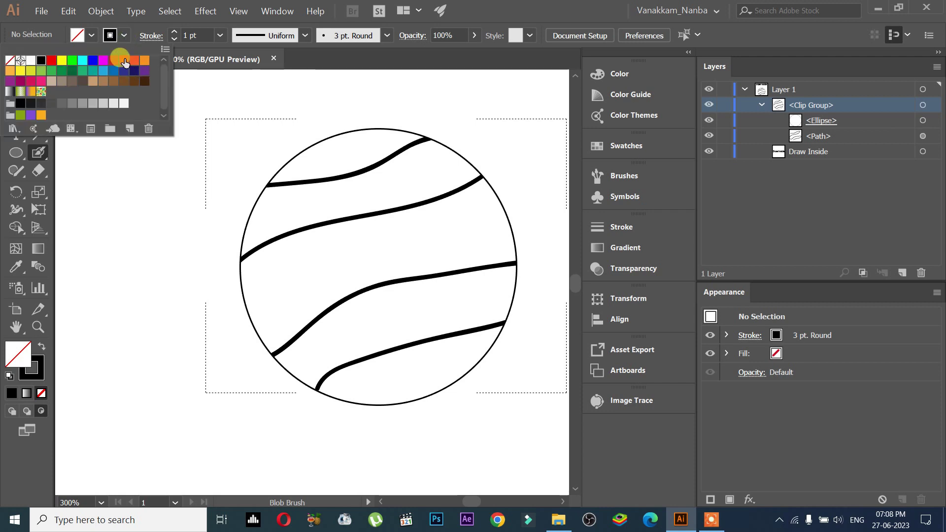
left_click(124, 61)
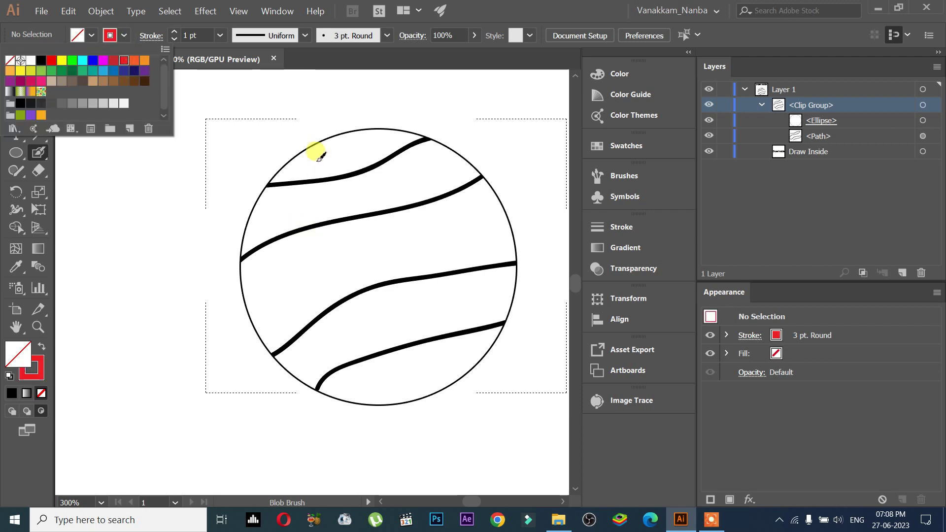
left_click(179, 35)
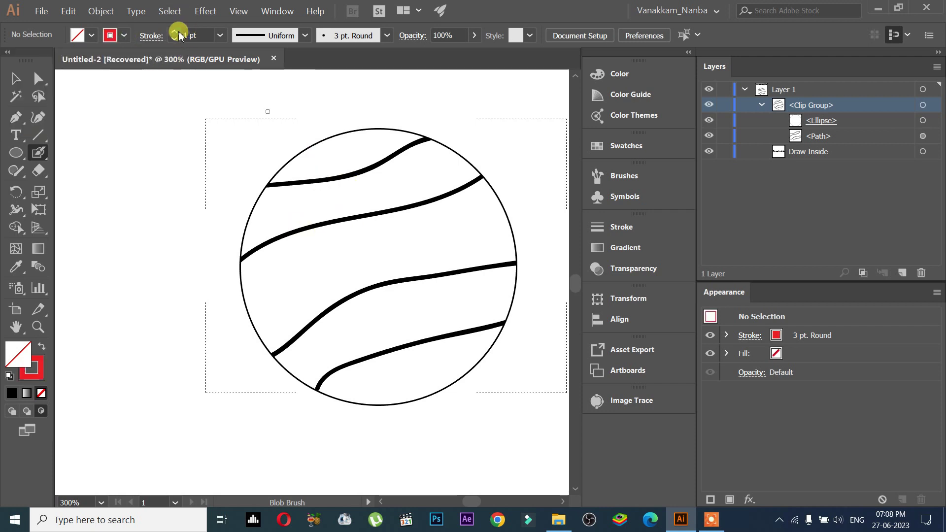
left_click(124, 35)
left_click(124, 71)
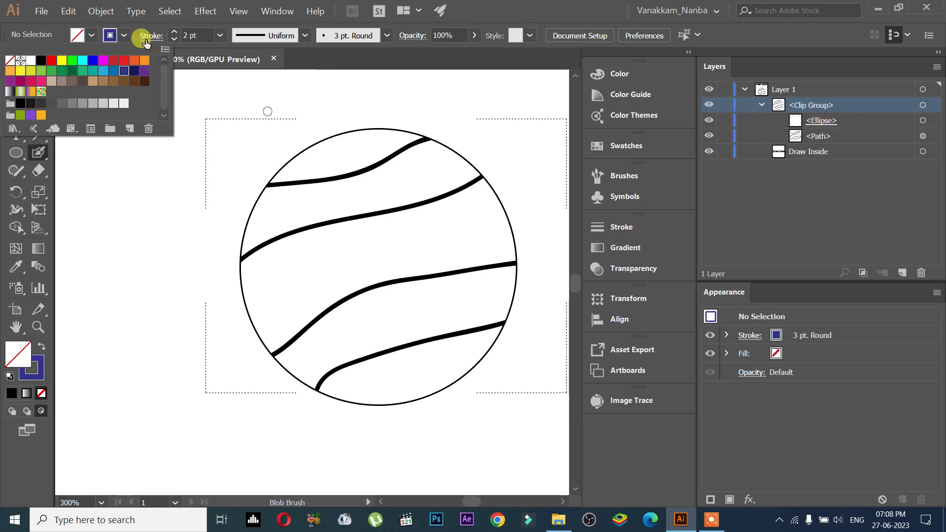
Step: Increase the Blob Brush's stroke weight to 10 pt
left_click(173, 36)
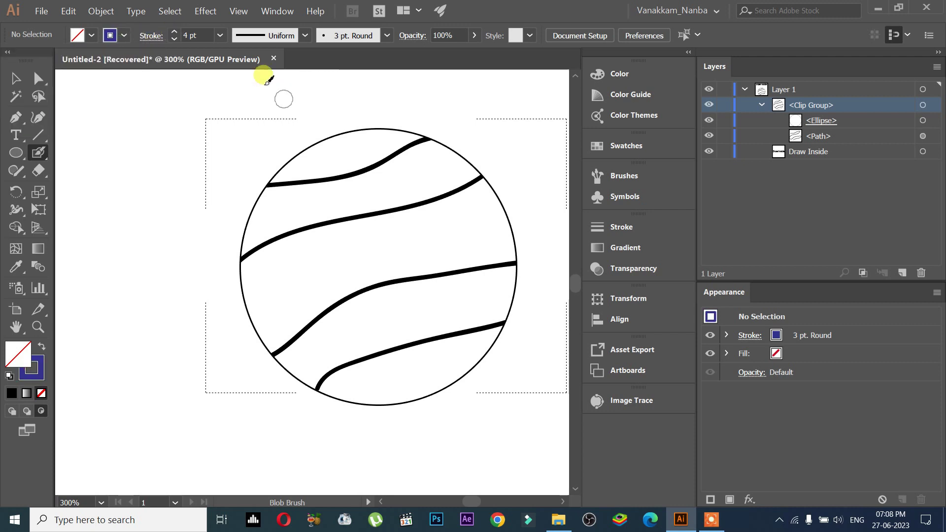
left_click(176, 31)
left_click(175, 32)
left_click(175, 32)
left_click(175, 32)
left_click(174, 31)
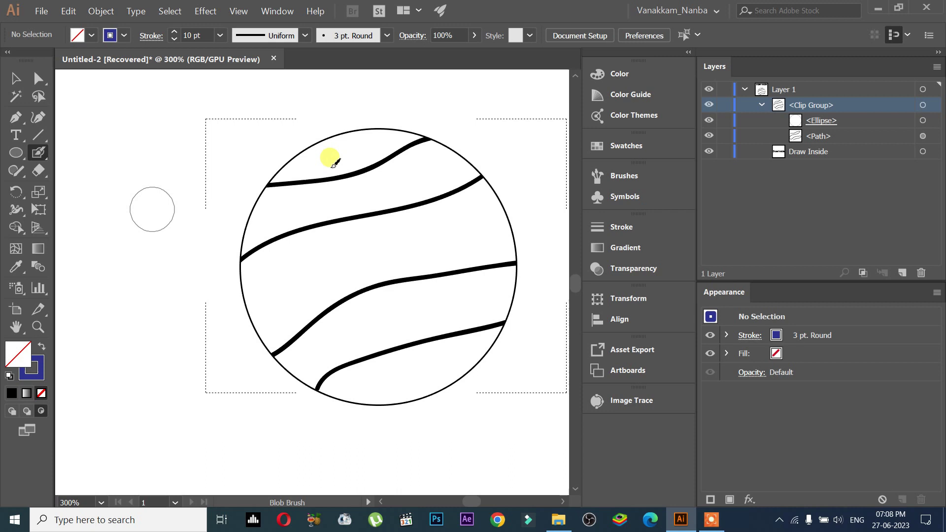
Step: Try painting over the circle in dark blue with the Blob Brush and undo the strokes
mouse_move(375, 99)
left_mouse_down()
mouse_move(255, 169)
mouse_move(327, 195)
left_mouse_up()
mouse_move(385, 178)
left_mouse_down()
mouse_move(477, 160)
mouse_move(227, 315)
mouse_move(250, 327)
mouse_move(456, 251)
mouse_move(551, 246)
mouse_move(502, 300)
mouse_move(354, 352)
mouse_move(279, 391)
mouse_move(341, 407)
mouse_move(510, 349)
mouse_move(508, 377)
left_mouse_up()
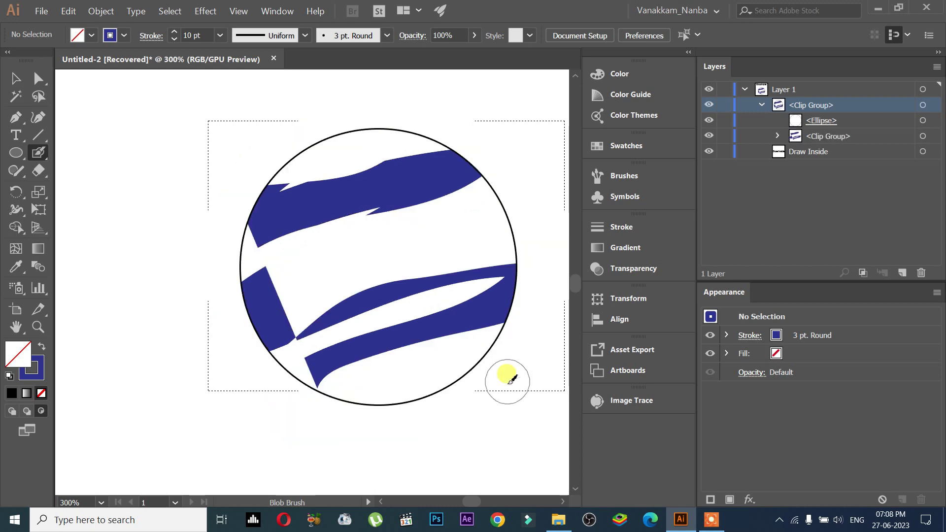
key("ctrl+z")
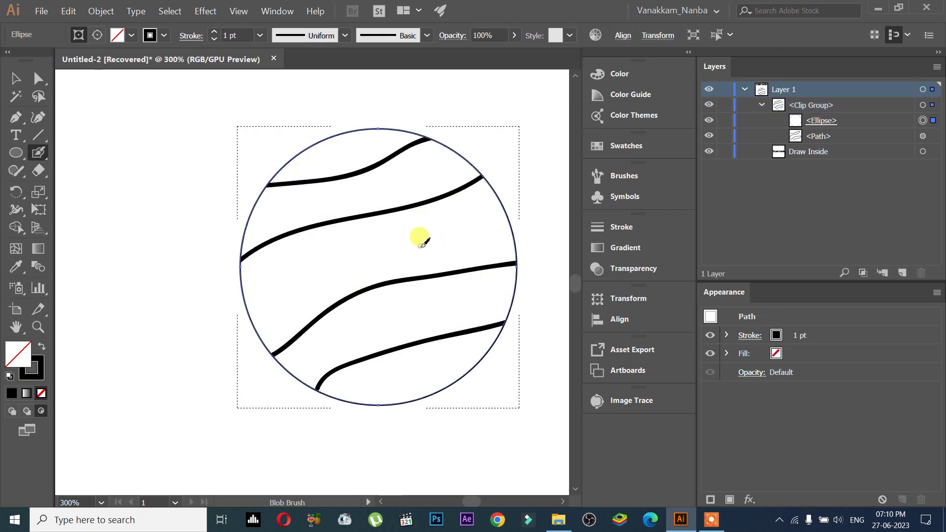
Step: Select the curved path inside the clip group and switch the drawing mode to Draw Normal
left_click(825, 141)
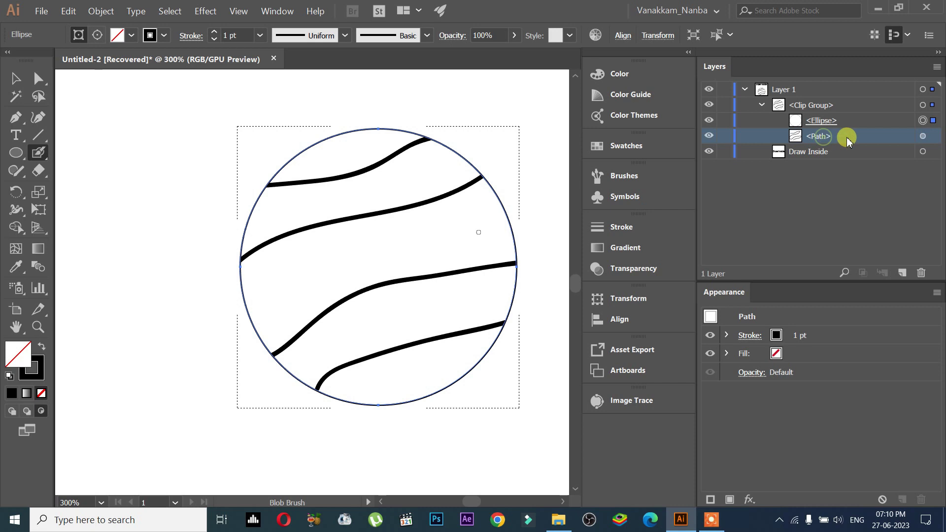
left_click(923, 136)
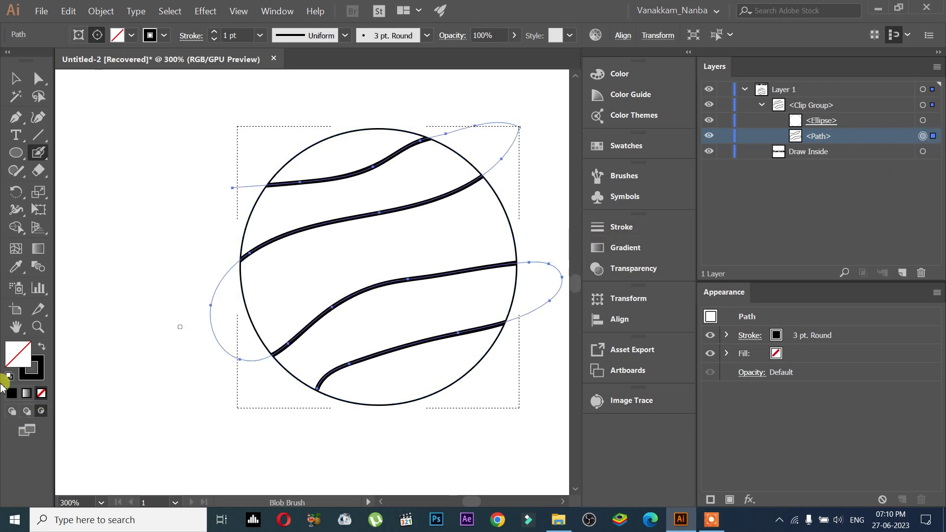
left_click(12, 412)
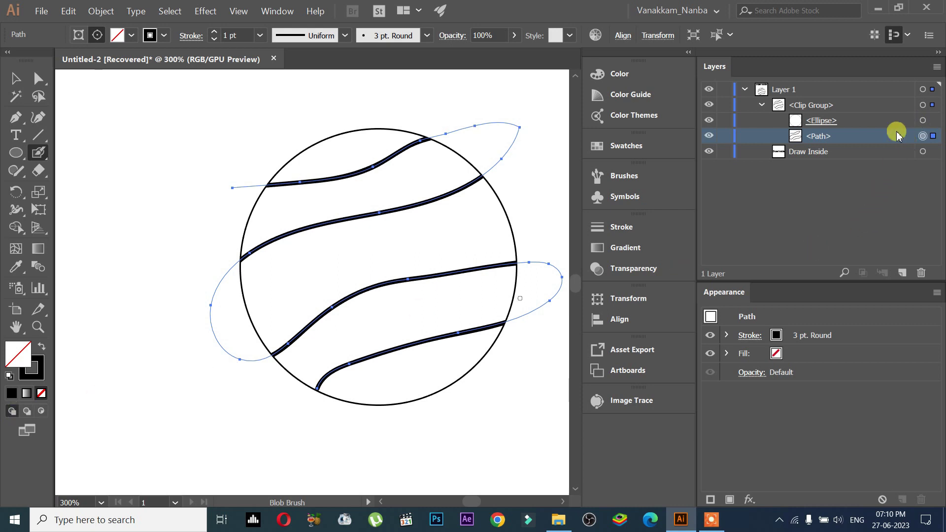
Step: Select the clip group's ellipse, activate Draw Inside mode for it, and clear the selection
left_click(855, 121)
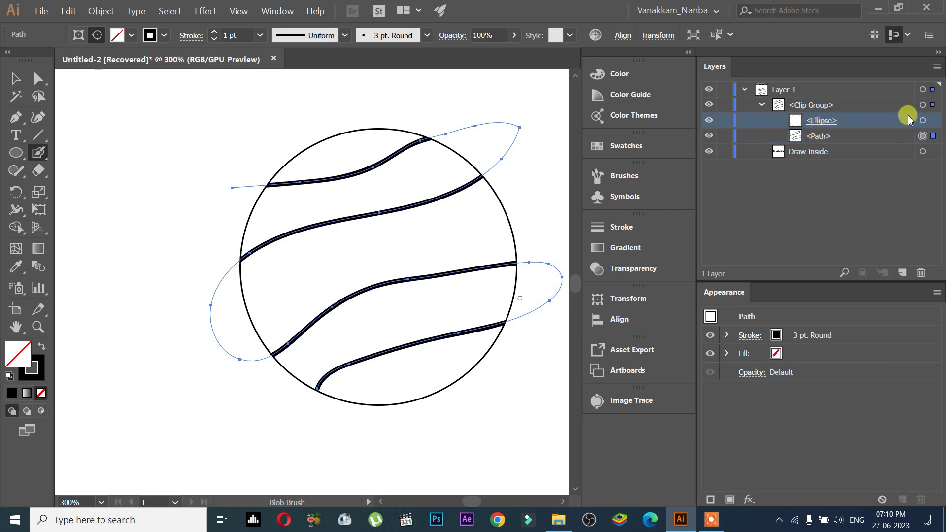
left_click(923, 121)
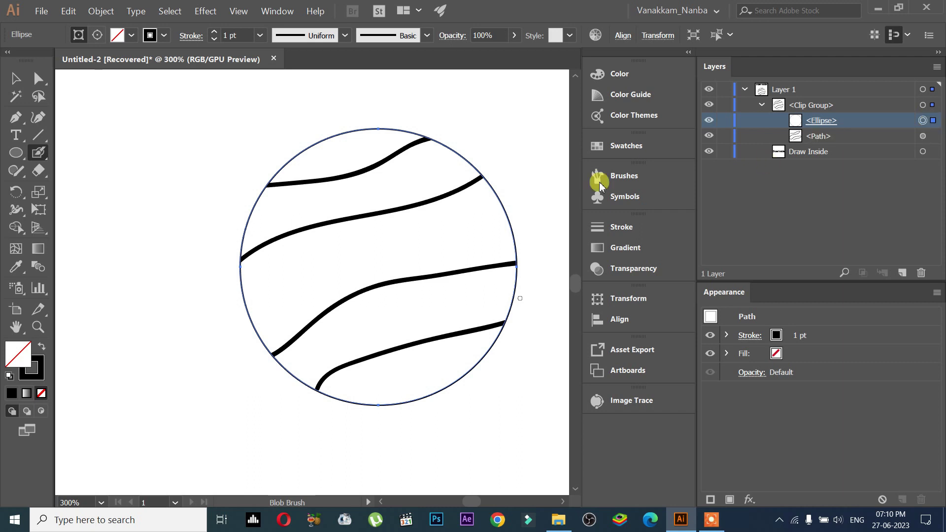
left_click(42, 411)
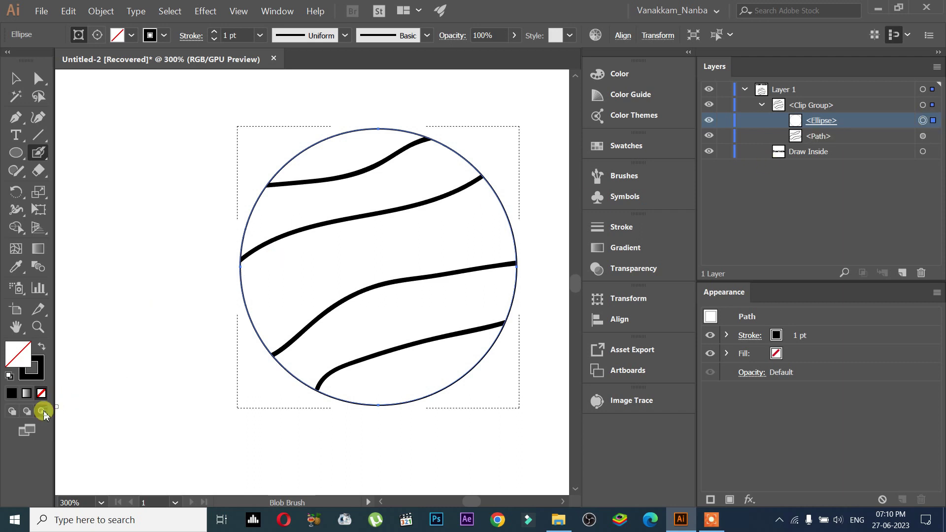
left_click(14, 80)
left_click(285, 274)
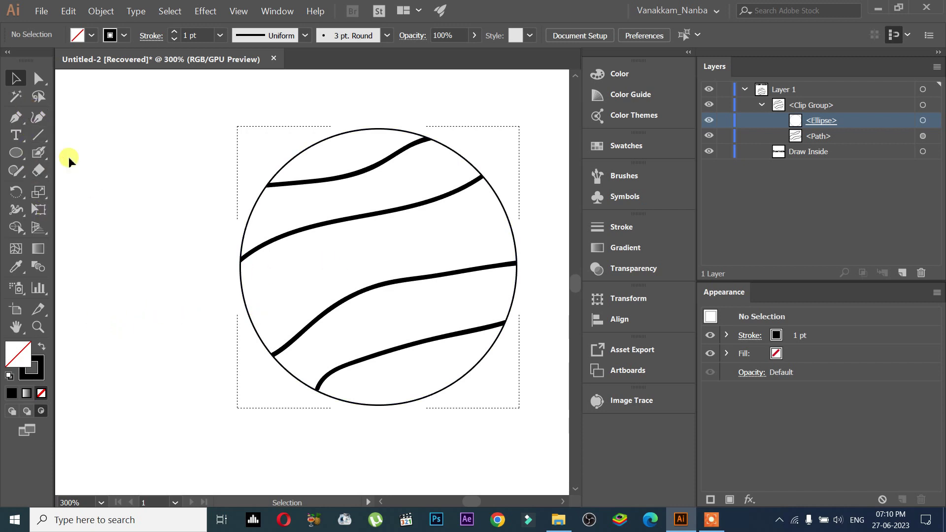
Step: Cover the whole circle with dark blue using the Blob Brush and move the painted path below the curved-line path in the clip group
left_click(38, 154)
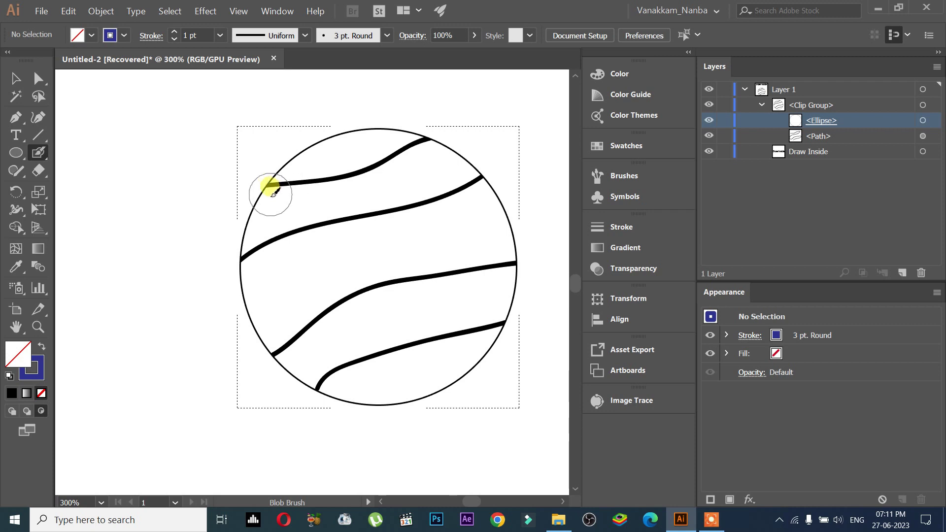
mouse_move(271, 189)
left_mouse_down()
mouse_move(422, 129)
mouse_move(225, 230)
mouse_move(416, 170)
mouse_move(477, 170)
mouse_move(414, 171)
mouse_move(452, 202)
mouse_move(366, 226)
mouse_move(340, 271)
mouse_move(400, 239)
mouse_move(361, 433)
mouse_move(523, 308)
mouse_move(377, 441)
mouse_move(508, 290)
mouse_move(341, 382)
mouse_move(400, 194)
mouse_move(253, 376)
mouse_move(324, 262)
mouse_move(400, 278)
mouse_move(481, 363)
mouse_move(429, 379)
mouse_move(532, 315)
mouse_move(494, 314)
left_mouse_up()
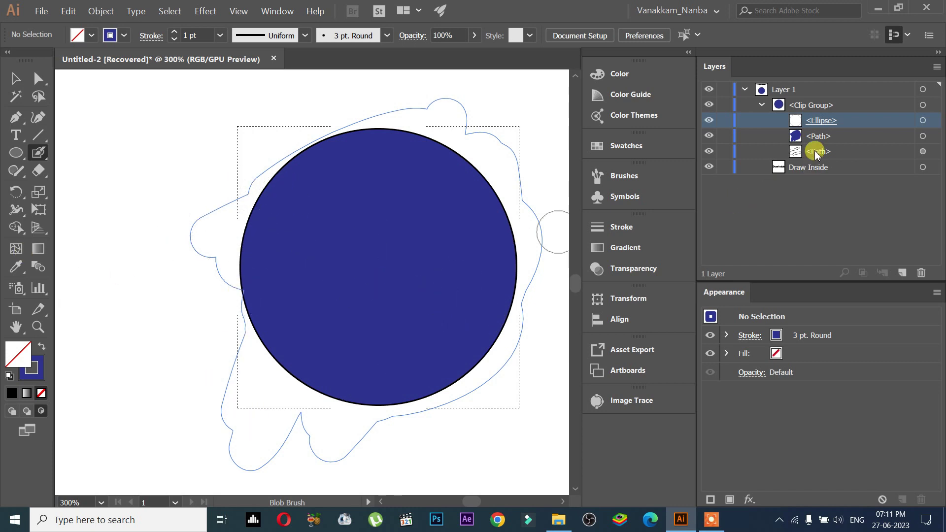
left_click(845, 137)
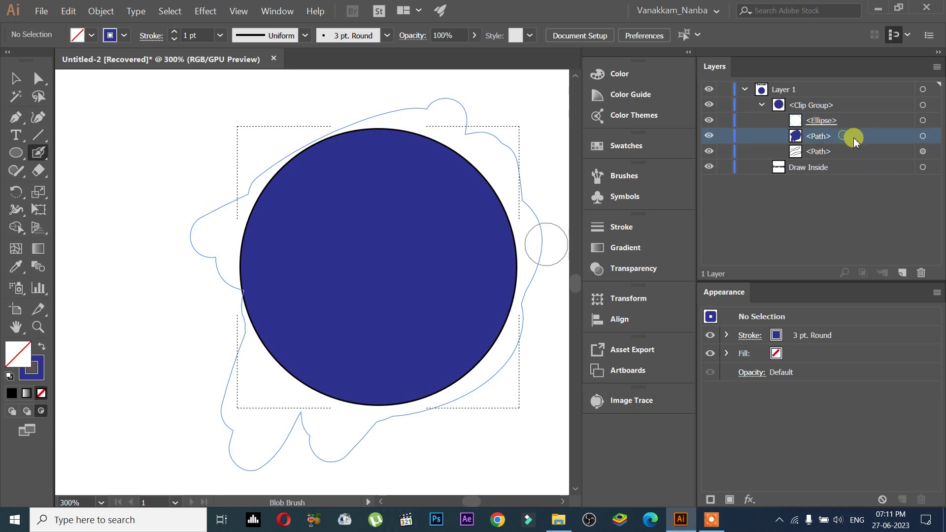
left_click_drag(897, 136, 893, 159)
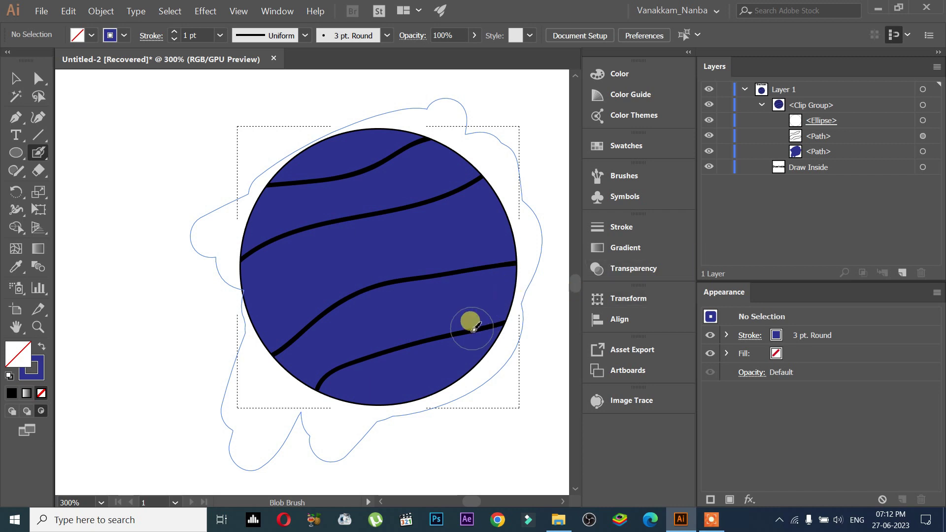
Step: Select the clip group and examine the blue circle with its black curves up close and within the whole artboard
key("v")
scroll(431, 346, "up", 2)
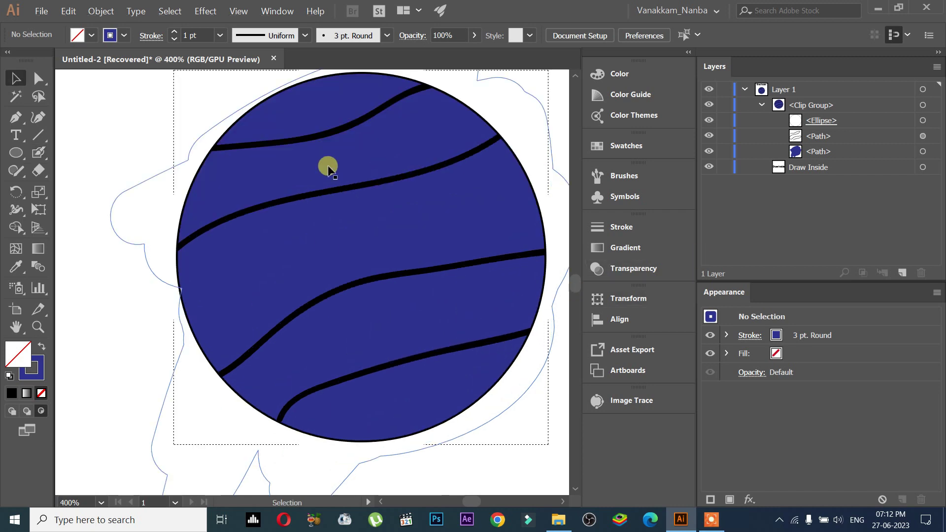
scroll(326, 241, "down", 2)
scroll(326, 241, "down", 1)
left_click_drag(211, 162, 466, 341)
scroll(363, 244, "up", 1)
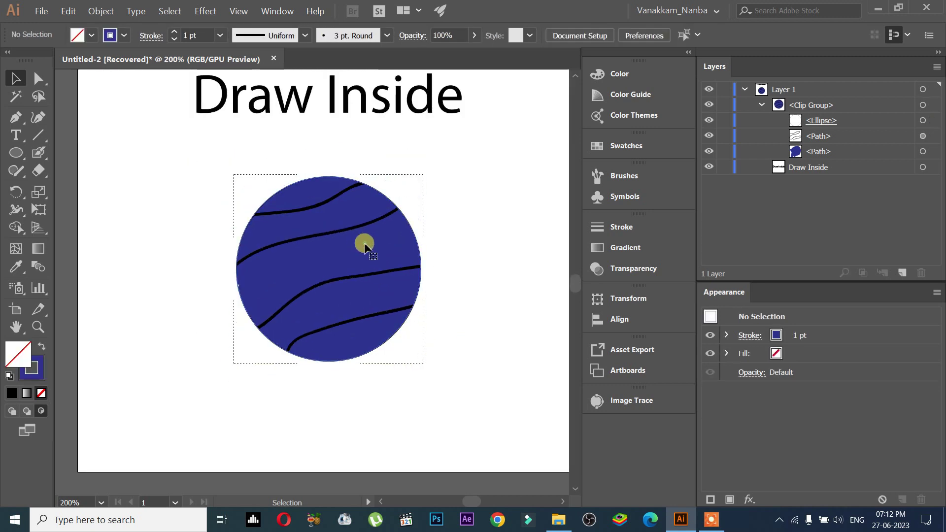
left_click(360, 248)
scroll(297, 237, "up", 2)
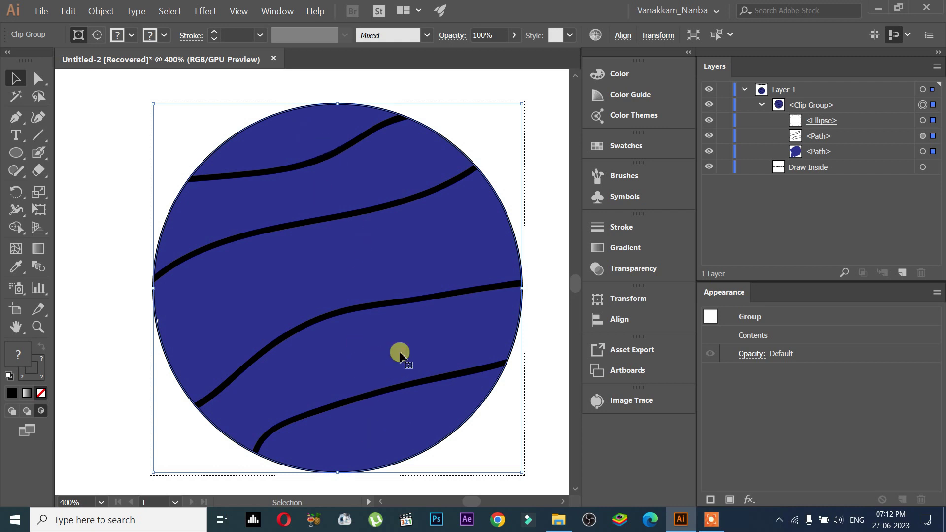
scroll(409, 348, "down", 1)
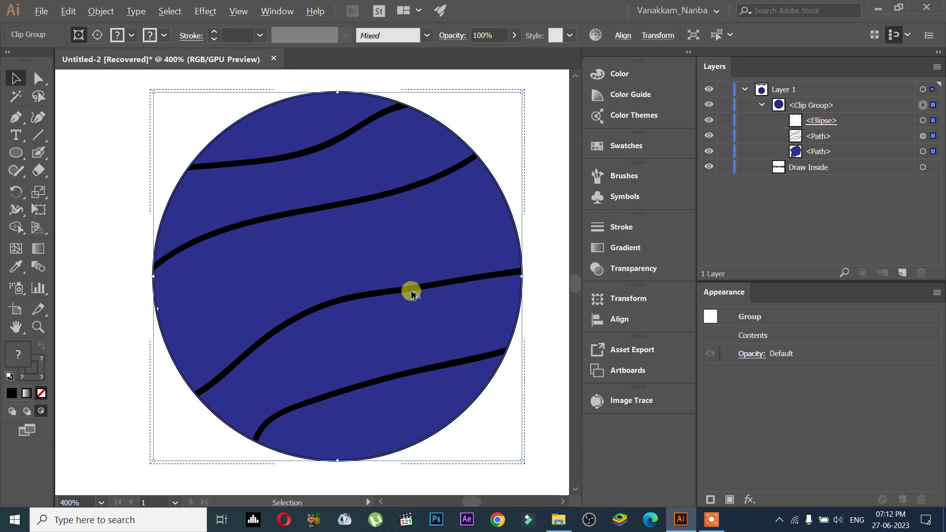
scroll(411, 294, "down", 2)
scroll(411, 292, "down", 1)
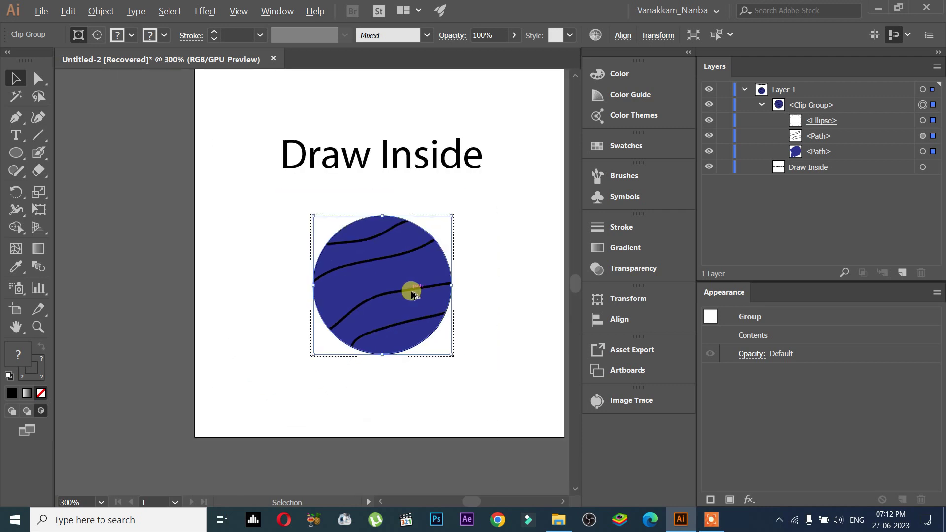
scroll(411, 291, "up", 2)
key("space")
left_click_drag(466, 242, 411, 287)
scroll(416, 284, "down", 1)
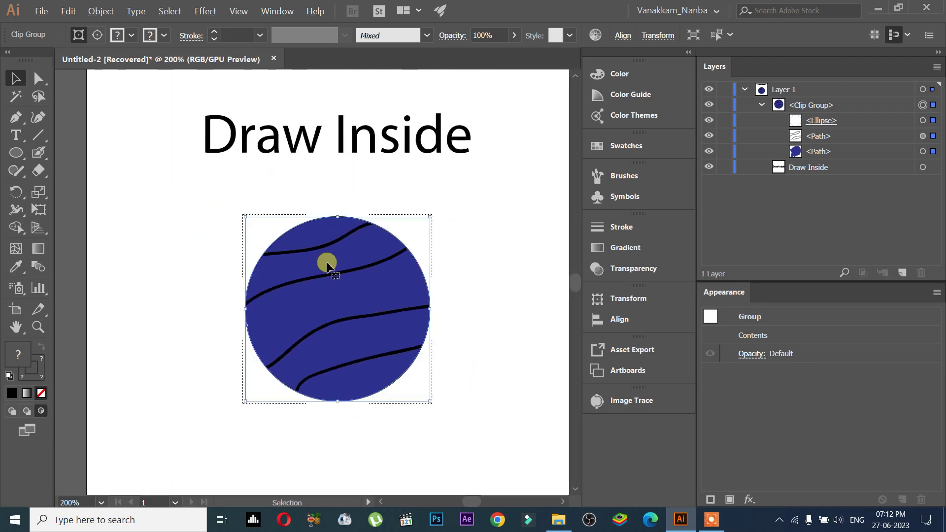
Step: Select the clip group and split it along its curves with the Pathfinder Divide operation
left_click_drag(181, 182, 490, 441)
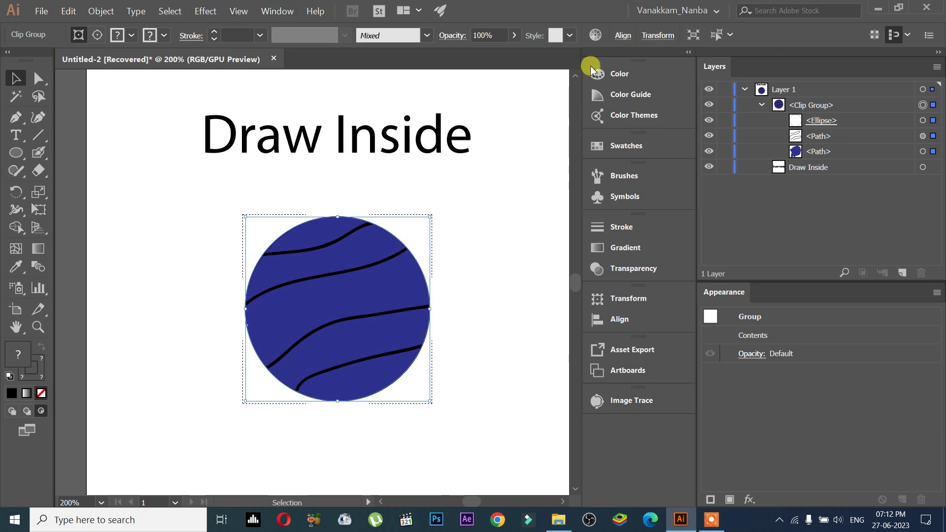
left_click(284, 10)
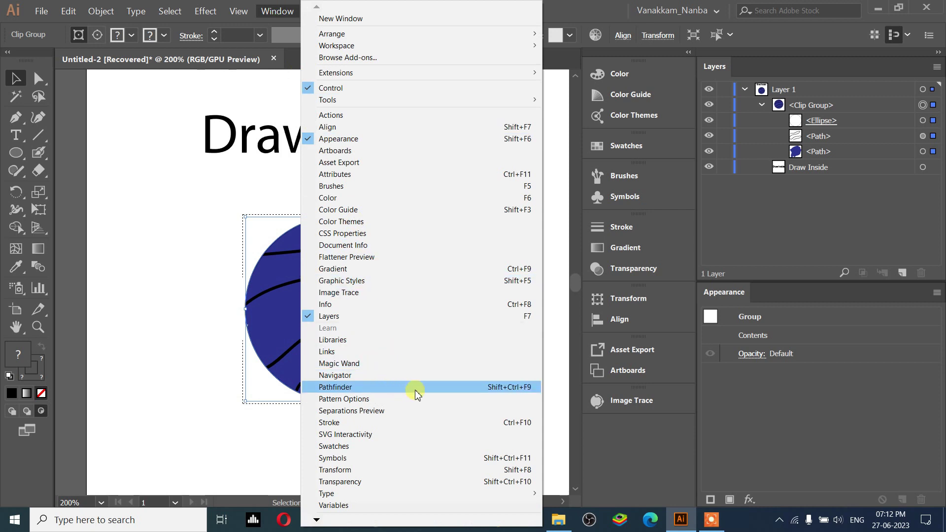
left_click(521, 388)
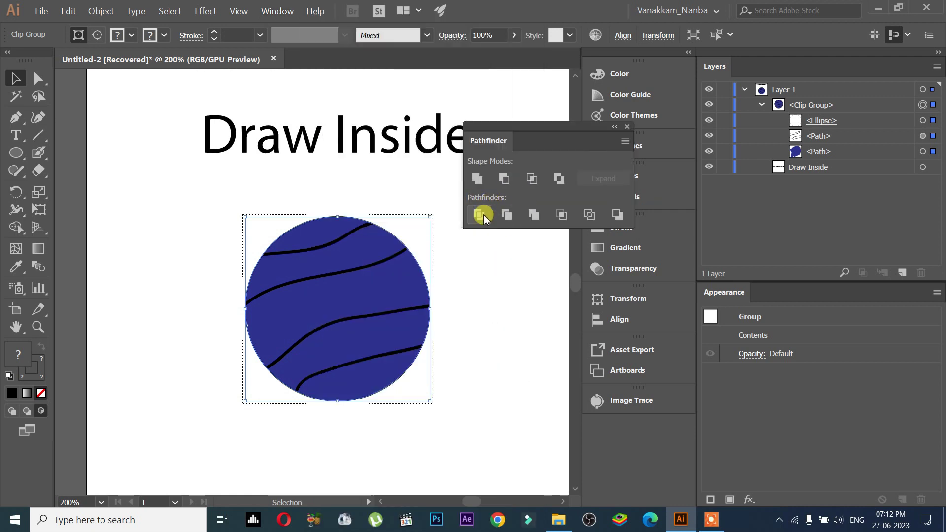
left_click_drag(157, 188, 501, 437)
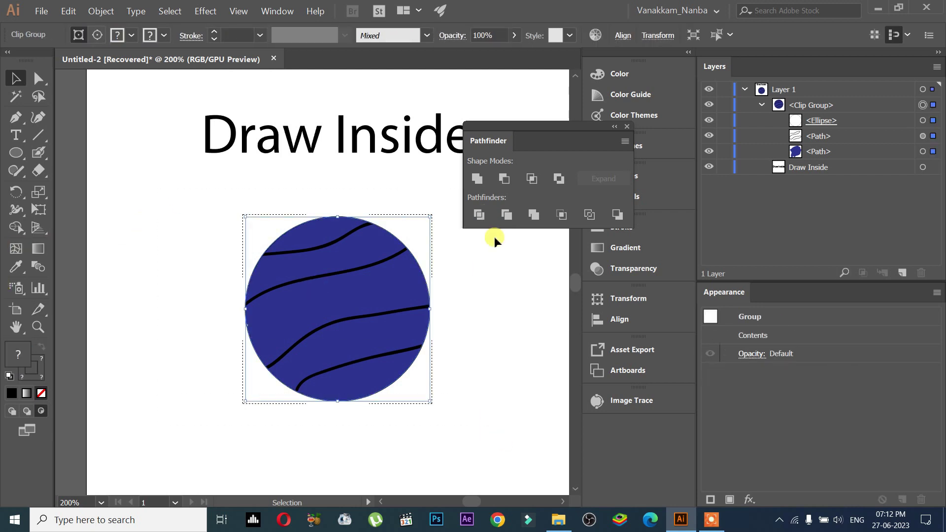
left_click(478, 216)
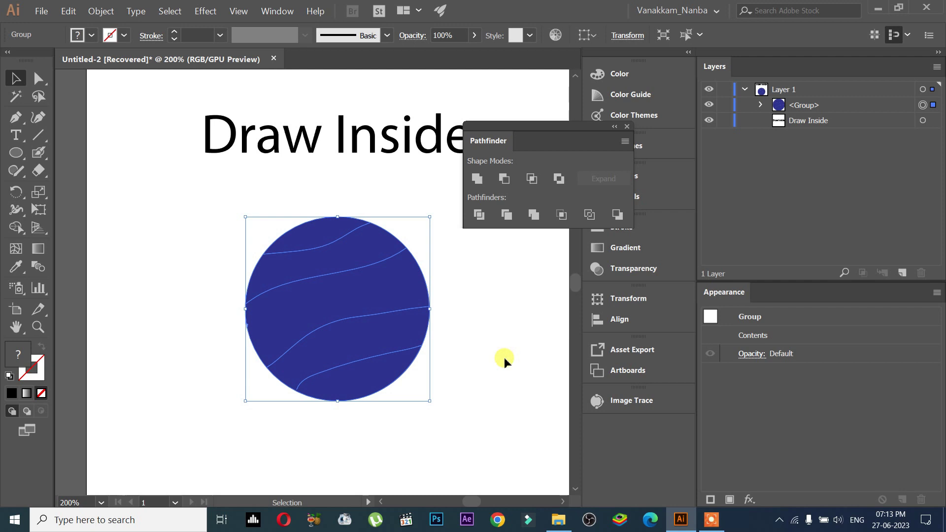
Step: Give the divided circle group a black 5 pt stroke and clear the selection
left_click(130, 35)
left_click(41, 60)
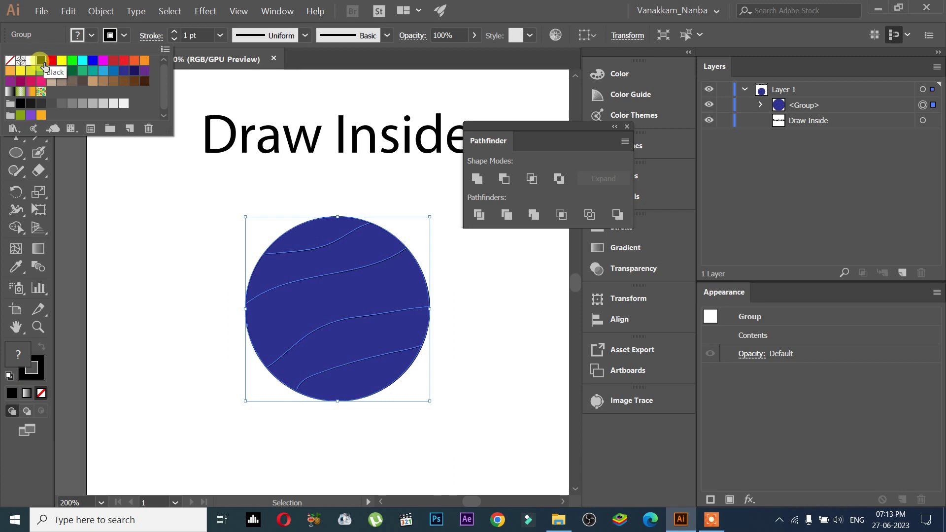
left_click(177, 33)
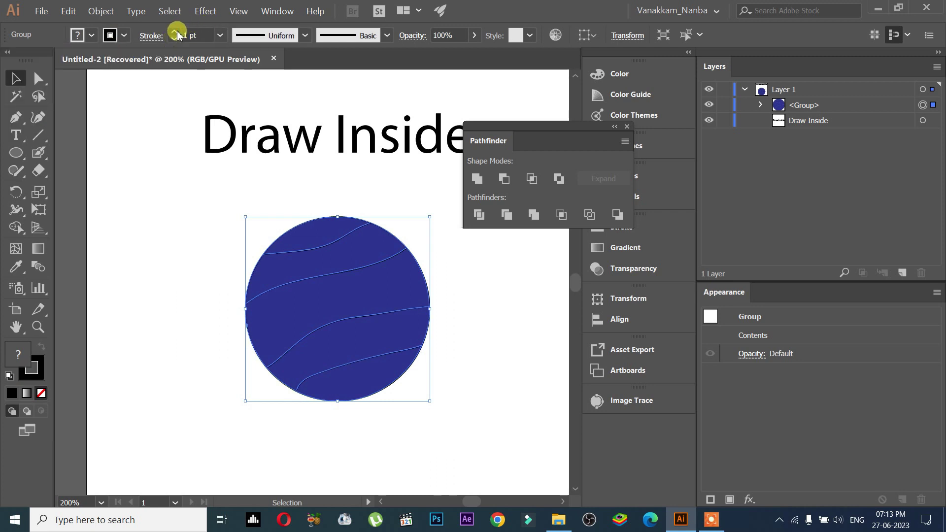
left_click(175, 32)
left_click(175, 32)
left_click(176, 32)
left_click(176, 32)
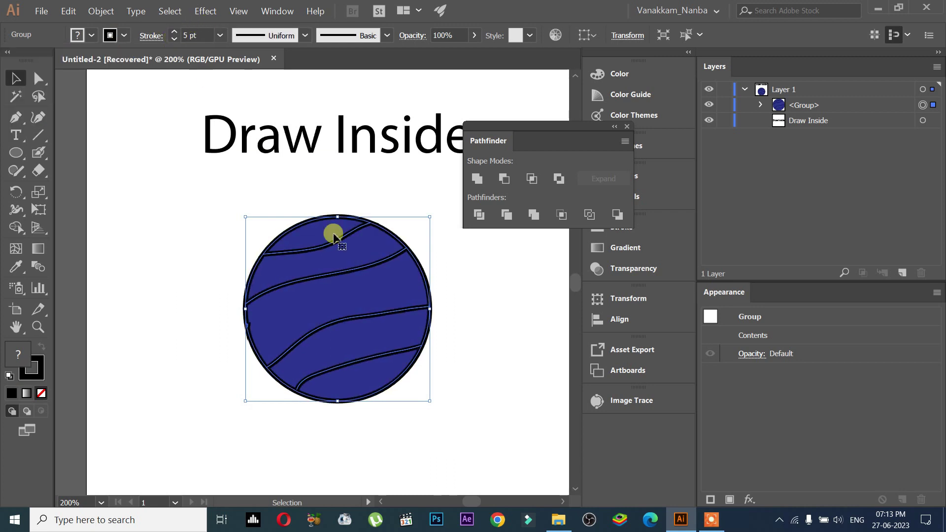
left_click(204, 213)
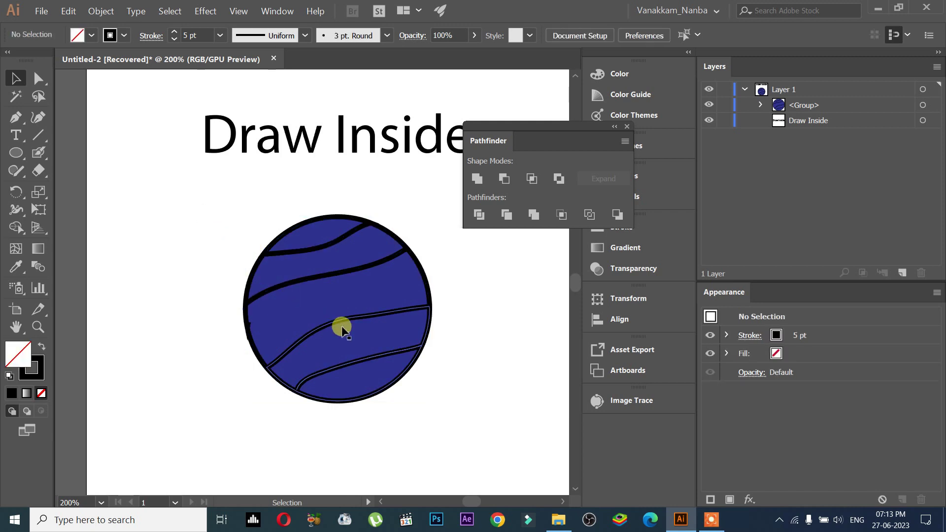
Step: Select the divided group and apply Live Paint Bucket with no fill to the second band from the top of the circle
left_click(314, 280)
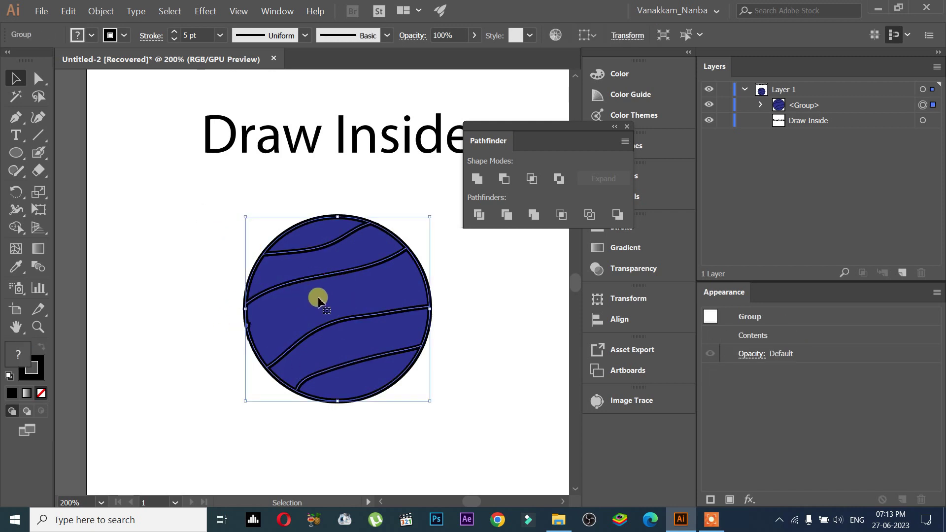
left_click_drag(223, 180, 454, 413)
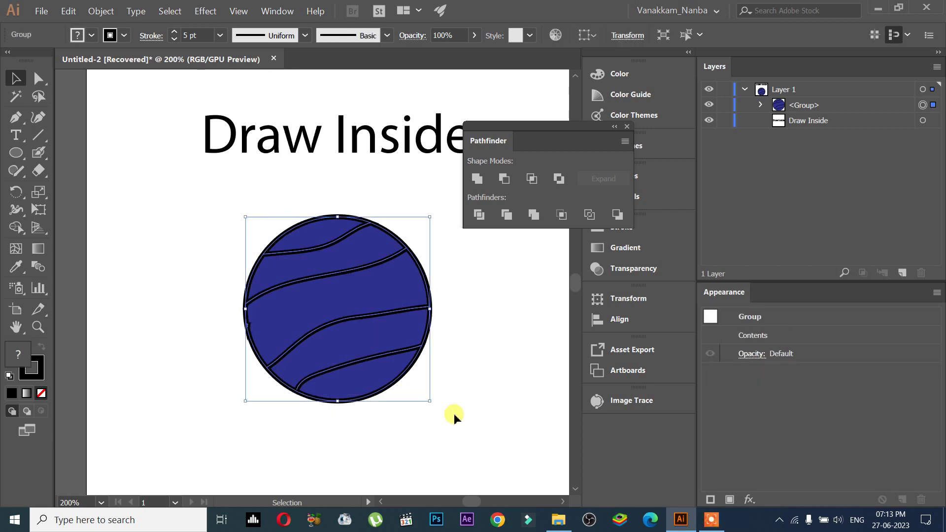
left_click(17, 211)
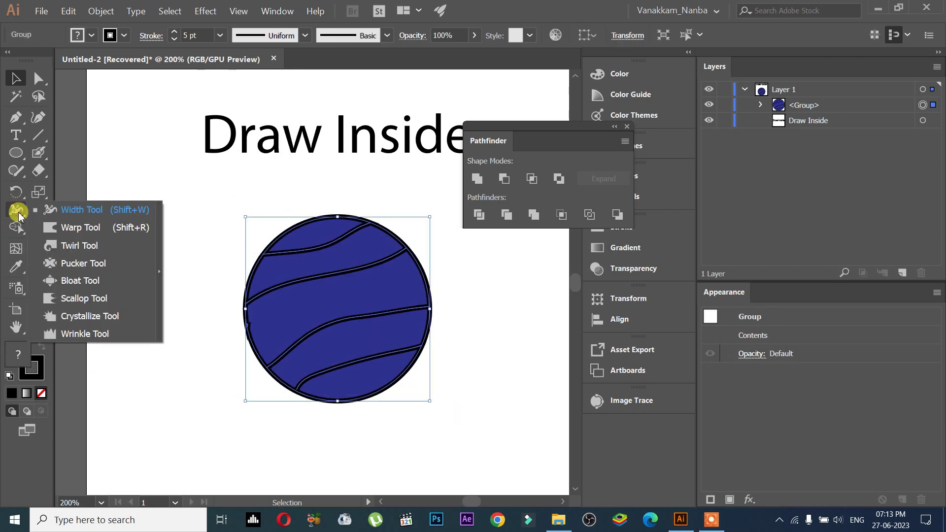
left_click(19, 215)
left_click(16, 228)
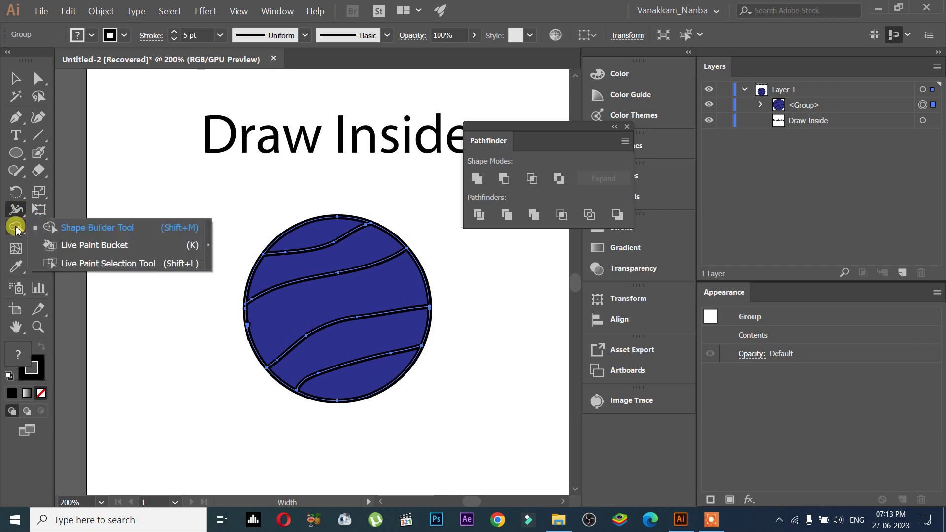
left_click(65, 245)
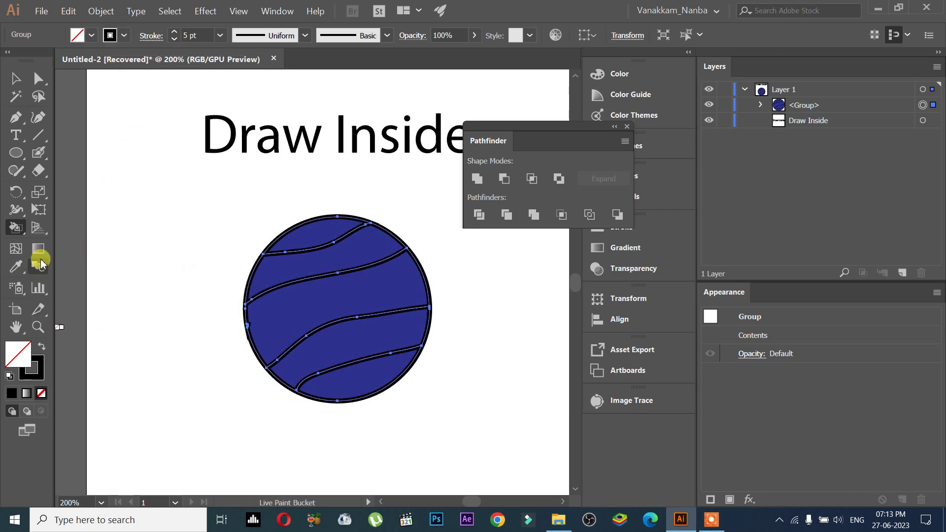
left_click(306, 263)
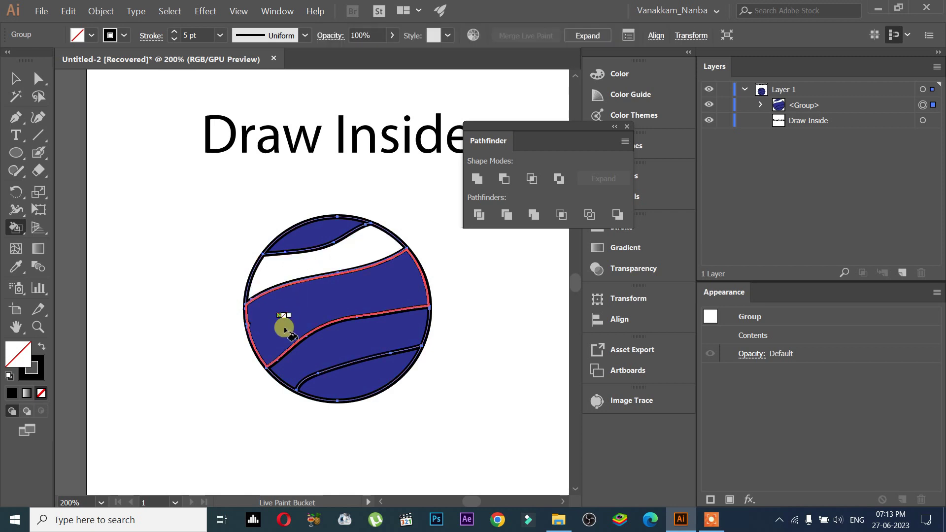
Step: Fill the circle's second and fourth bands from the top with cyan using the Live Paint Bucket
scroll(295, 335, "down", 1)
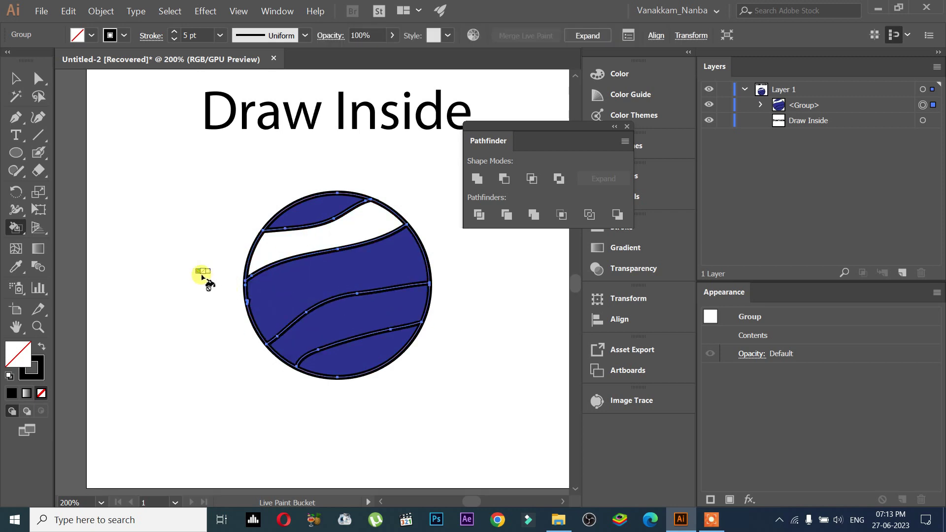
key("Right")
key("Right")
key("Right")
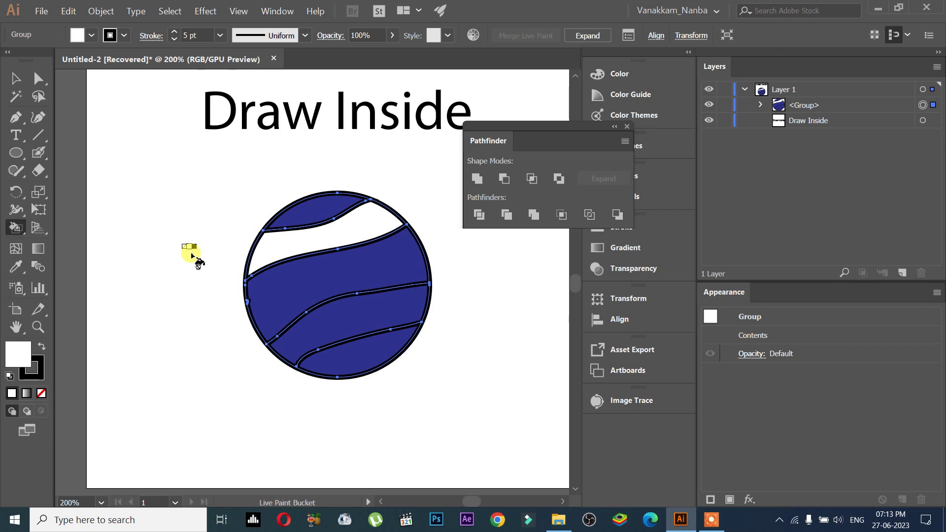
key("Right")
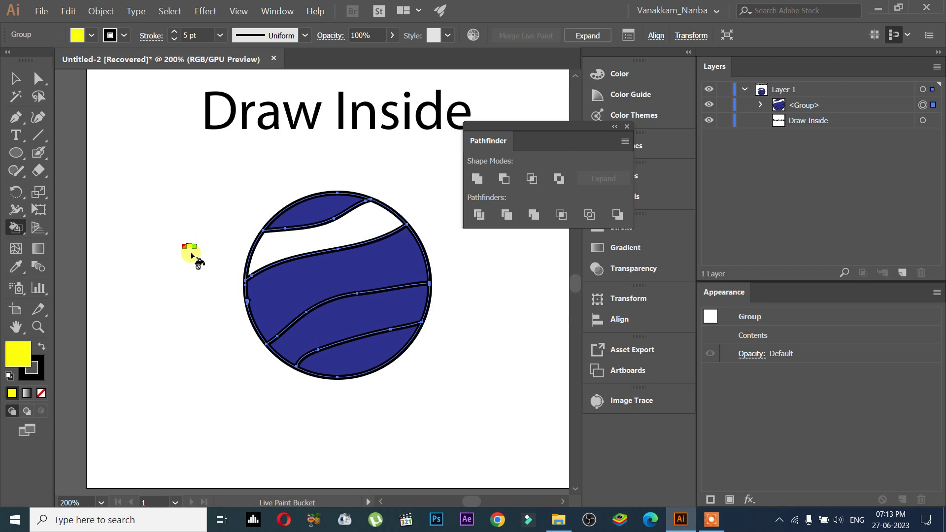
key("Right")
key("Right")
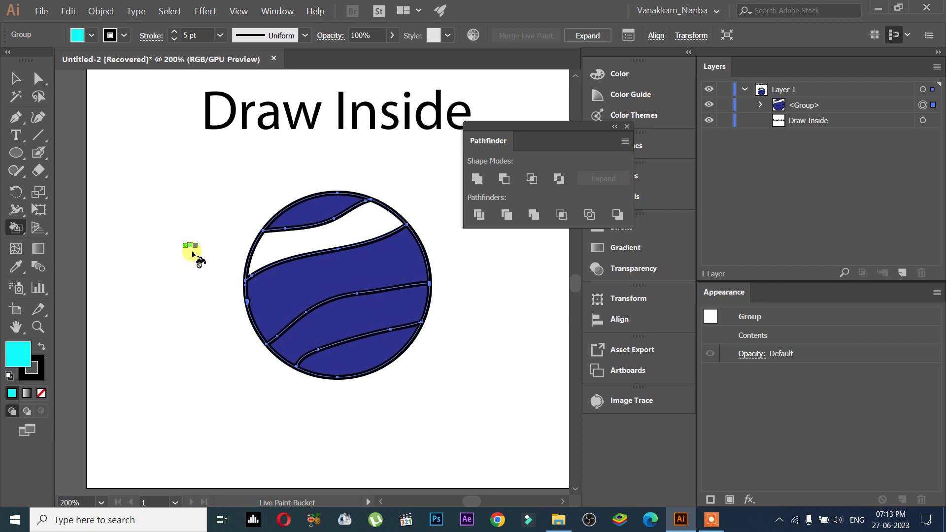
left_click(290, 248)
left_click(338, 321)
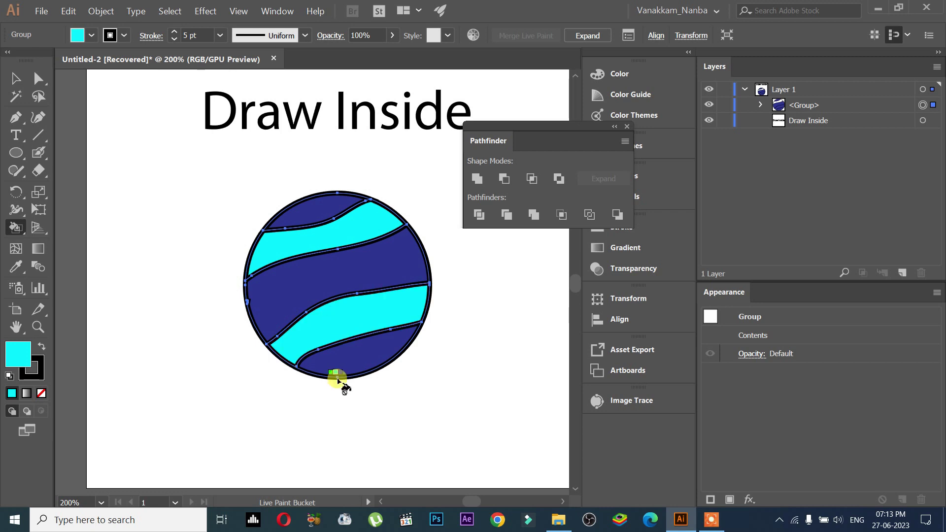
Step: Paint the circle's bottom band blue, its top band magenta and its middle band dark red, and clear the selection
key("Right")
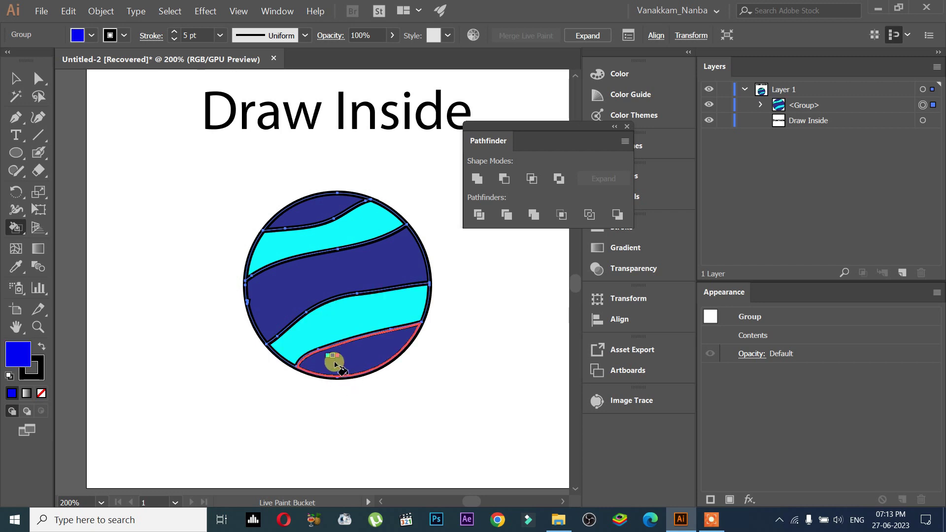
left_click(334, 365)
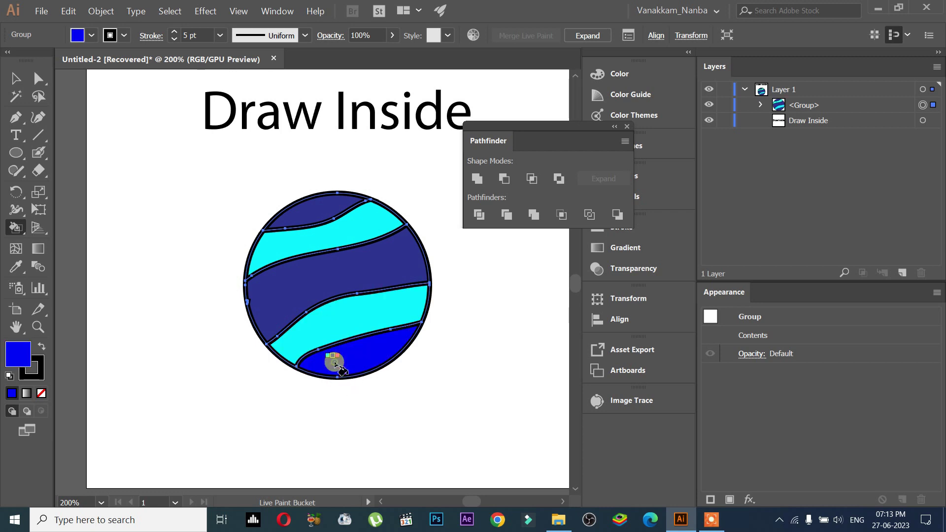
key("Right")
left_click(311, 216)
key("Right")
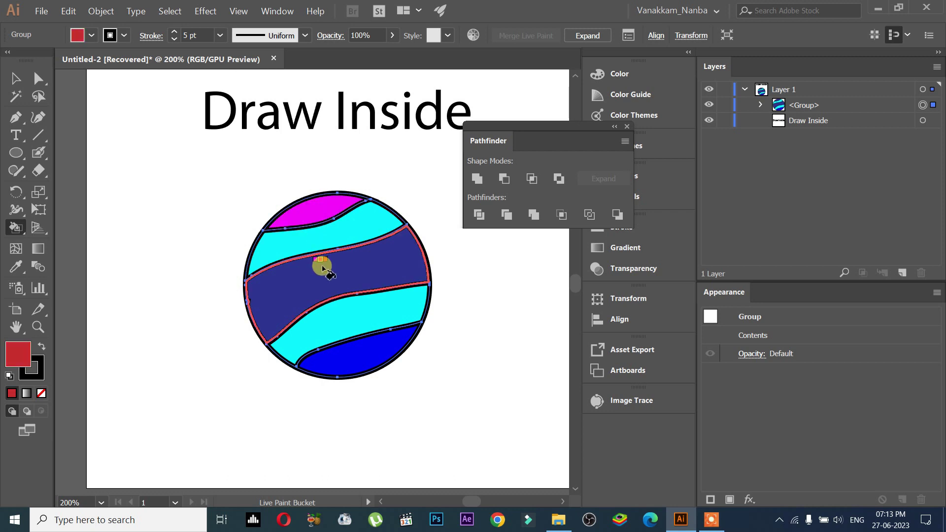
left_click(323, 269)
left_click(23, 81)
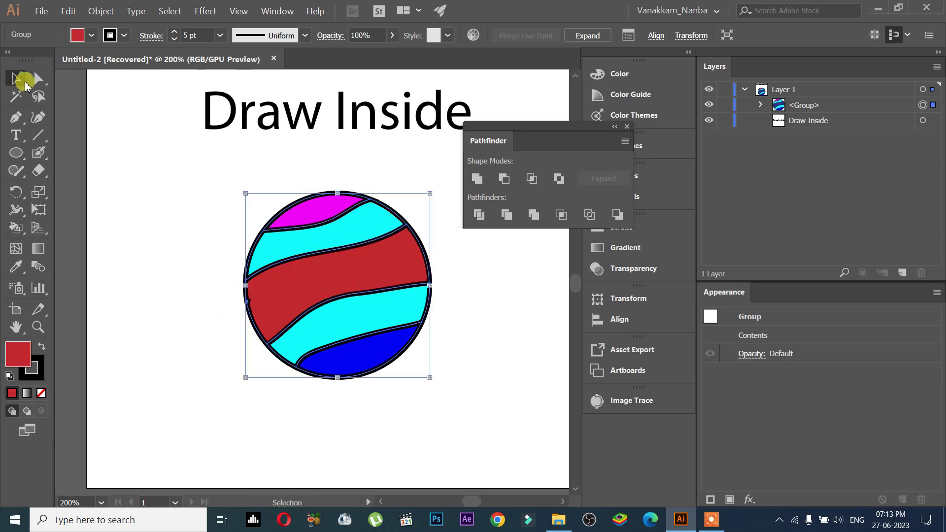
left_click(149, 256)
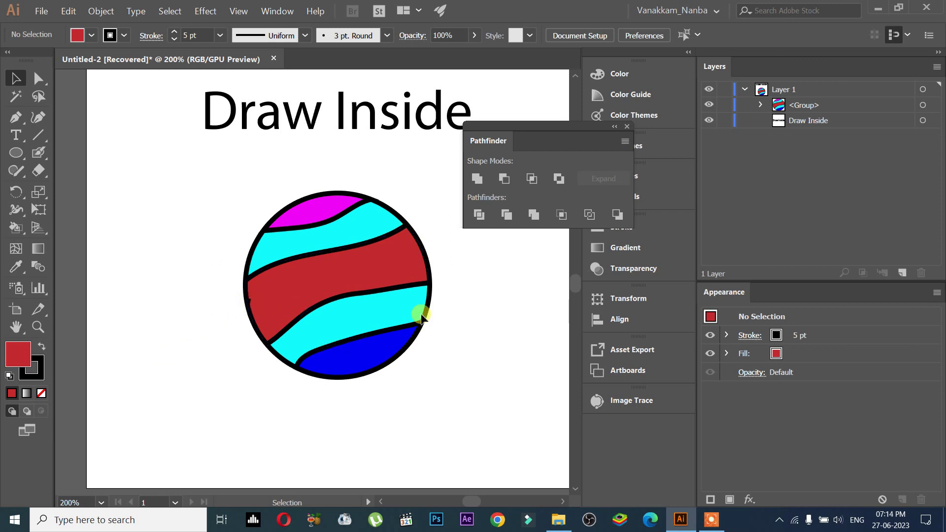
Step: Examine the coloured bands and their black outlines up close and select the painted group
scroll(389, 314, "up", 4)
scroll(374, 291, "down", 3)
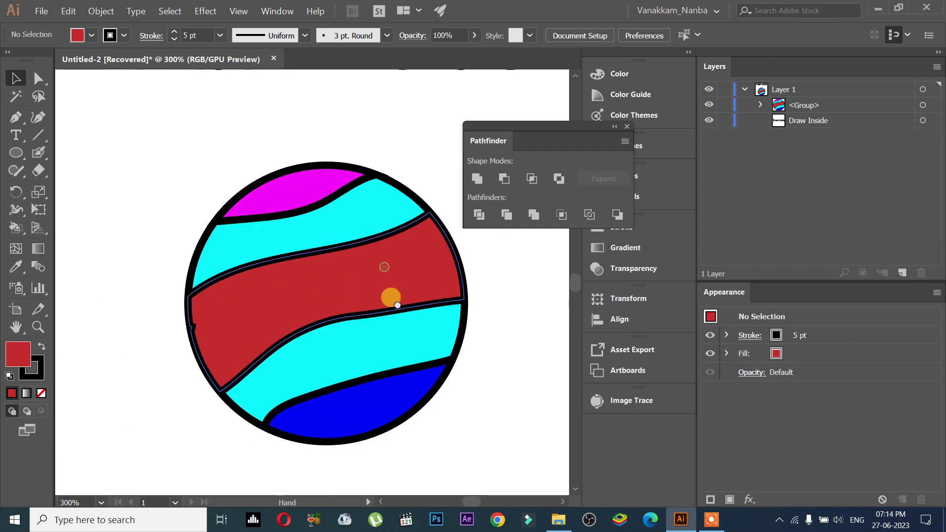
scroll(271, 414, "up", 2)
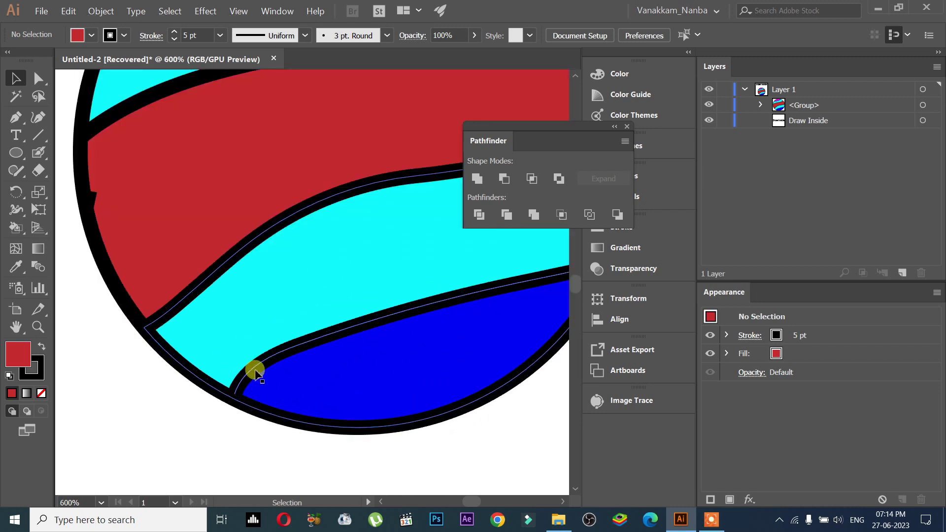
left_click(255, 375)
scroll(248, 387, "down", 2)
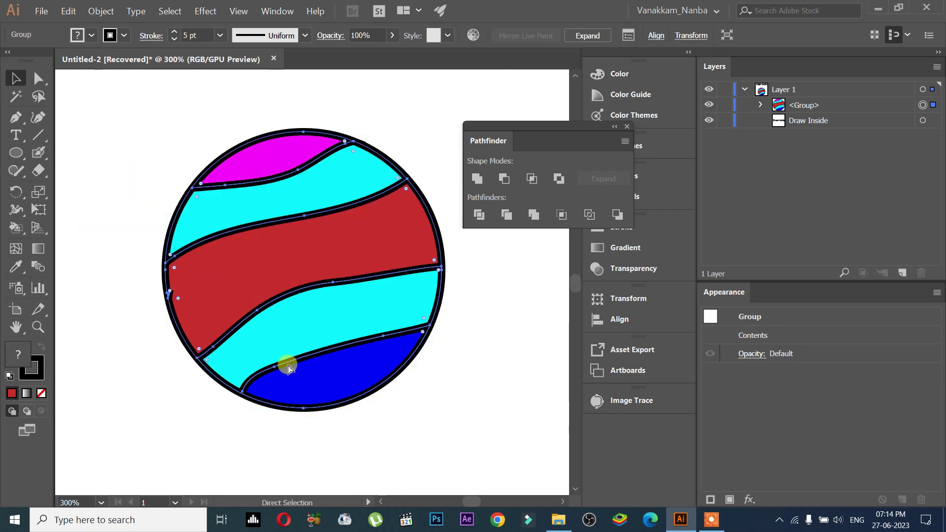
Step: Undo the band colours, stroke, Divide operation and dark blue painting, back to the clip group with only its ellipse and black curves
key("ctrl+z")
key("ctrl+z")
key("ctrl+z")
key("ctrl+z")
key("ctrl+z")
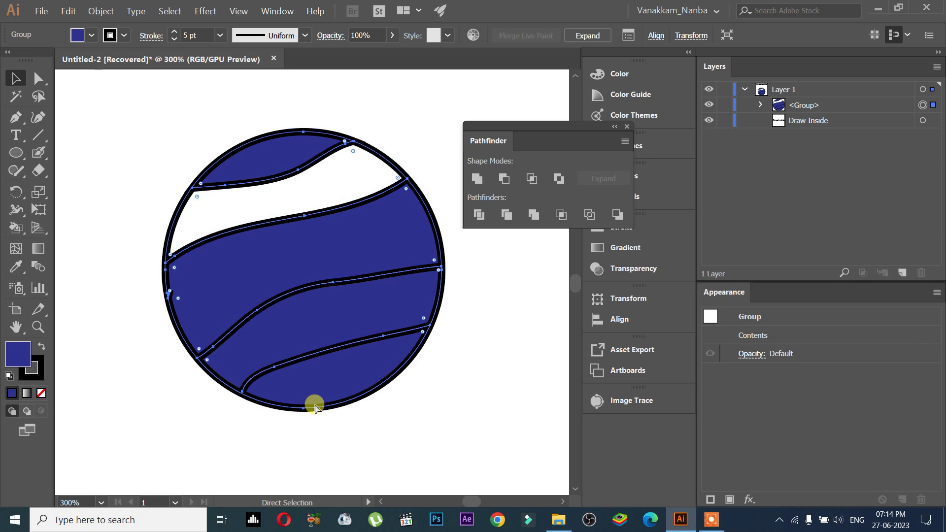
key("ctrl+z")
key("ctrl+z")
key("ctrl+z")
key("ctrl+z")
key("ctrl+z")
key("ctrl+z")
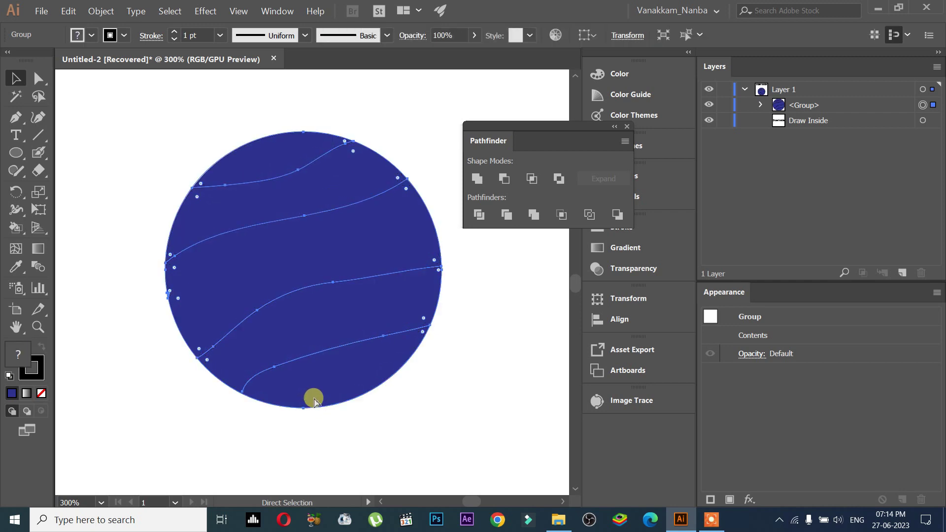
key("ctrl+z")
key("ctrl+z")
key("ctrl+z")
key("ctrl+z")
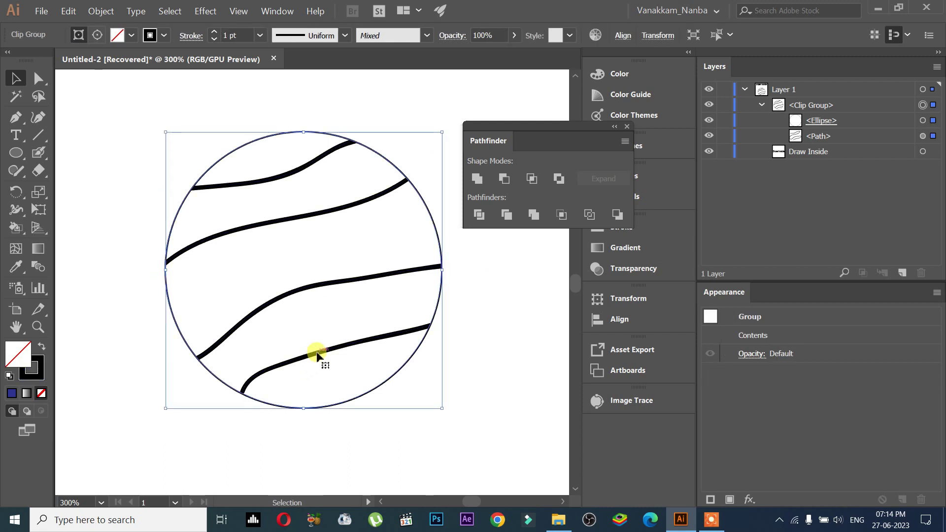
Step: Delete the curved-line path from the clip group
left_click(897, 141)
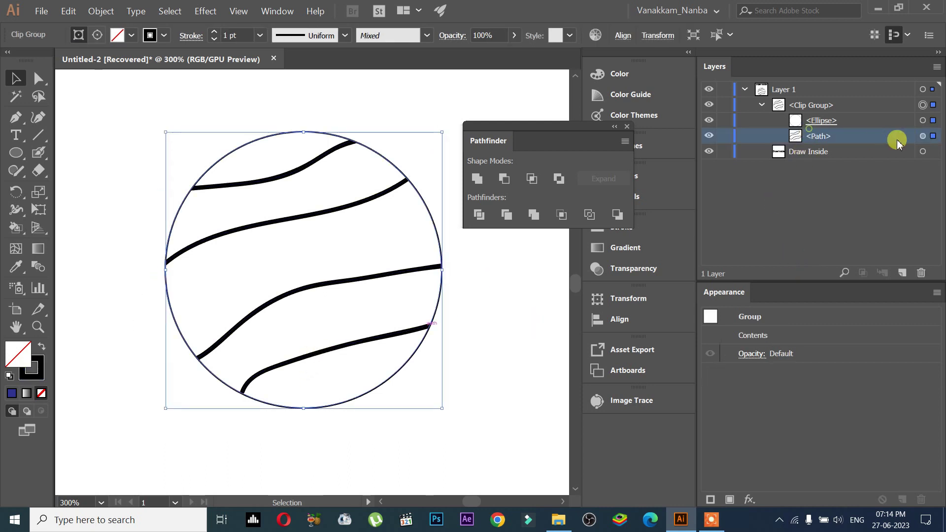
left_click(934, 136)
key("Delete")
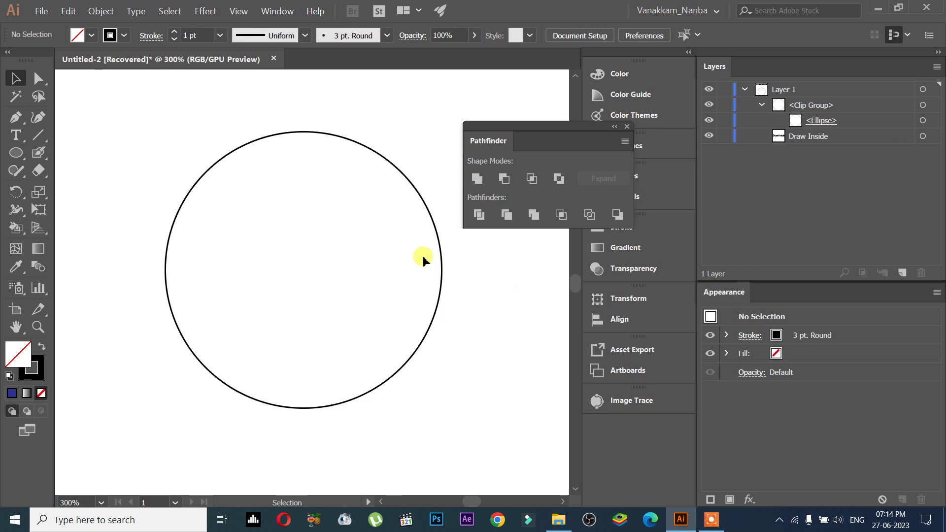
Step: Activate Draw Inside mode for the large circle and draw a small ellipse within its upper-right part
left_click(780, 108)
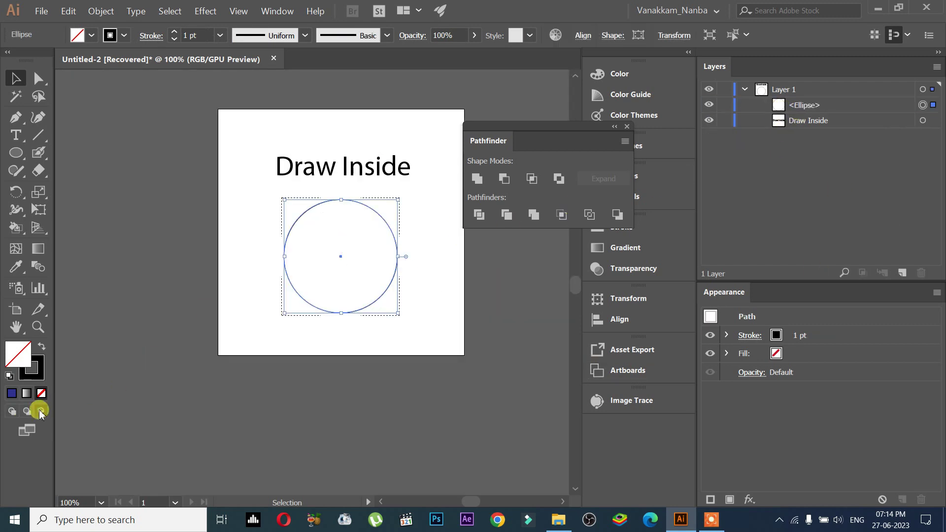
left_click(17, 154)
left_click_drag(348, 223, 373, 252)
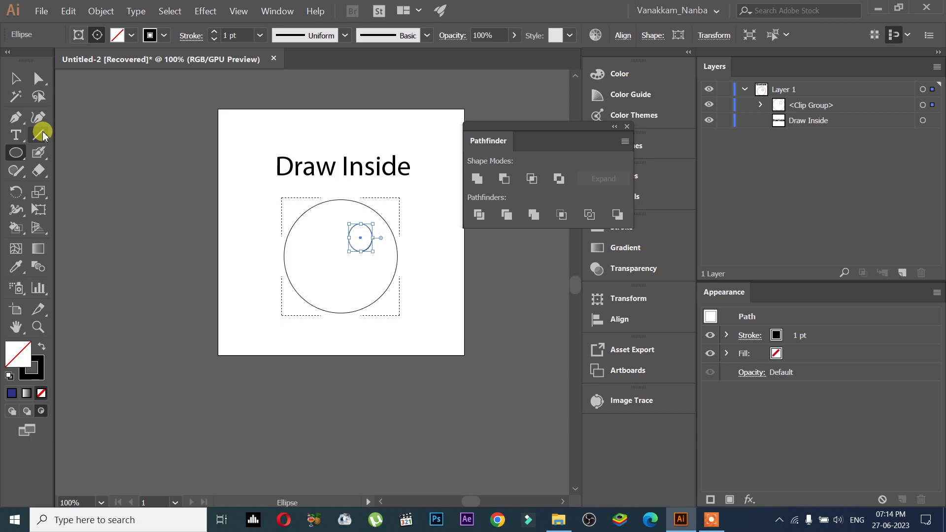
Step: Paint curved black 3 pt. Round brush strokes inside the large circle, running from the small ellipse to the circle's edge
left_click_drag(40, 153, 79, 149)
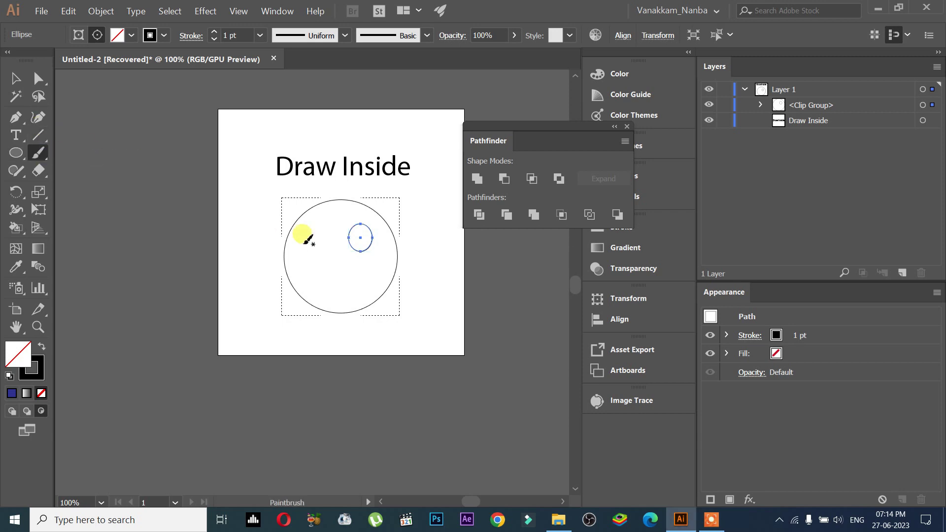
left_click_drag(350, 234, 282, 229)
left_click_drag(355, 250, 302, 307)
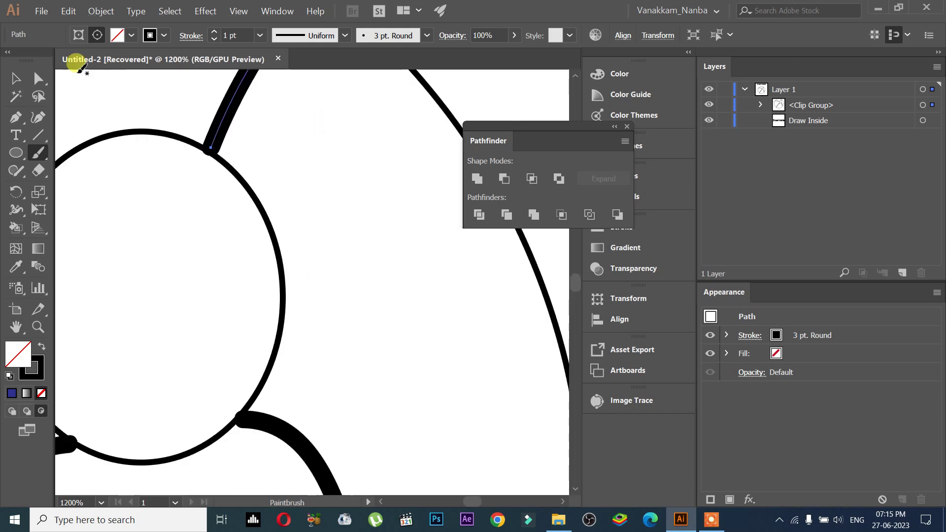
Step: Move the upper-right brush stroke so its inner end meets the outline of the small ellipse
left_click(16, 77)
left_click_drag(297, 212, 401, 254)
left_click_drag(334, 158, 342, 174)
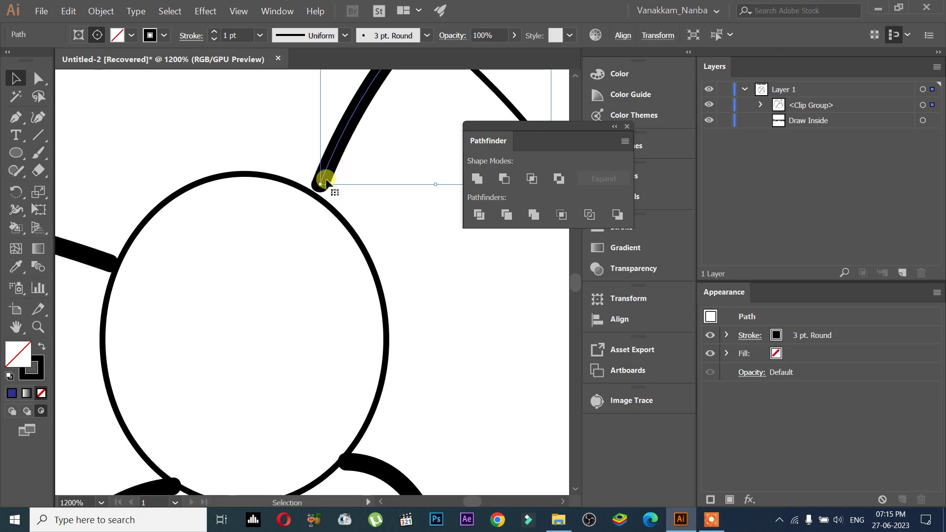
key("Left")
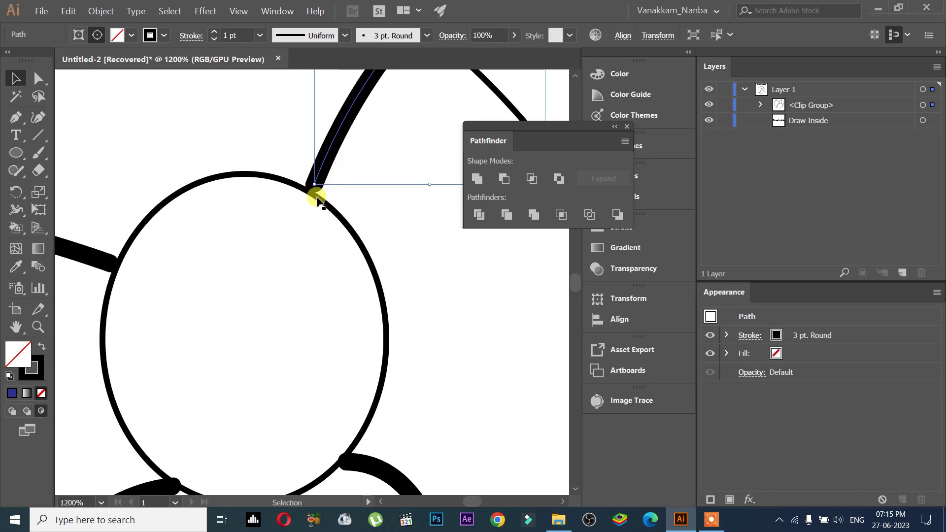
scroll(318, 195, "up", 2)
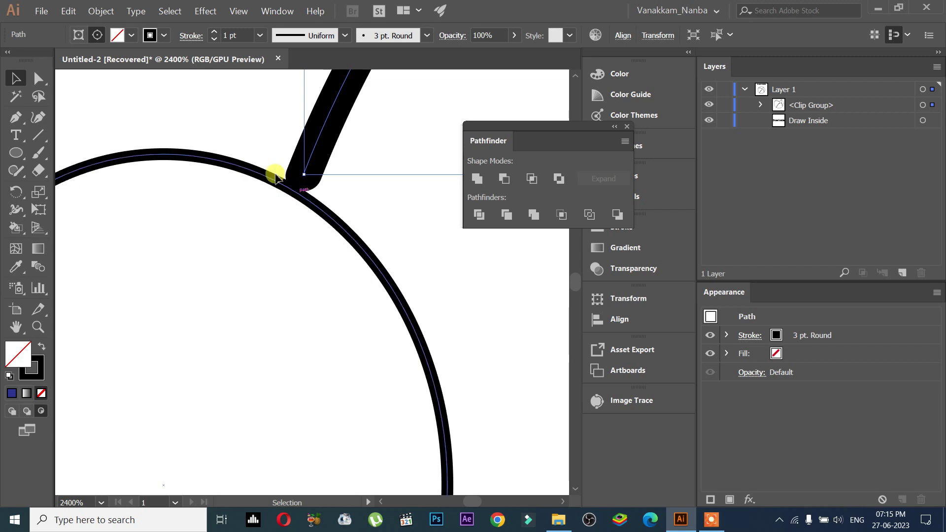
scroll(342, 208, "down", 3)
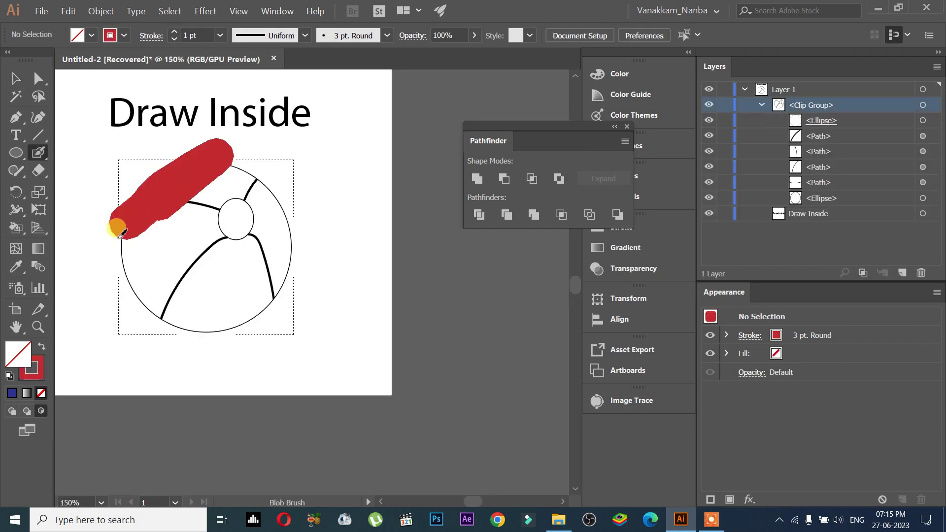
Step: Cover the whole circle in red with the Blob Brush and place the red shape beneath the other clip group paths
mouse_move(117, 220)
left_mouse_down()
mouse_move(257, 172)
mouse_move(152, 241)
mouse_move(130, 270)
mouse_move(284, 191)
mouse_move(286, 201)
mouse_move(143, 276)
mouse_move(127, 297)
mouse_move(298, 214)
mouse_move(285, 261)
mouse_move(252, 306)
mouse_move(185, 325)
mouse_move(151, 316)
mouse_move(290, 268)
mouse_move(284, 251)
mouse_move(251, 275)
mouse_move(195, 281)
mouse_move(244, 264)
mouse_move(211, 272)
left_mouse_up()
mouse_move(802, 138)
left_mouse_down()
mouse_move(802, 207)
mouse_move(810, 211)
mouse_move(769, 221)
left_mouse_up()
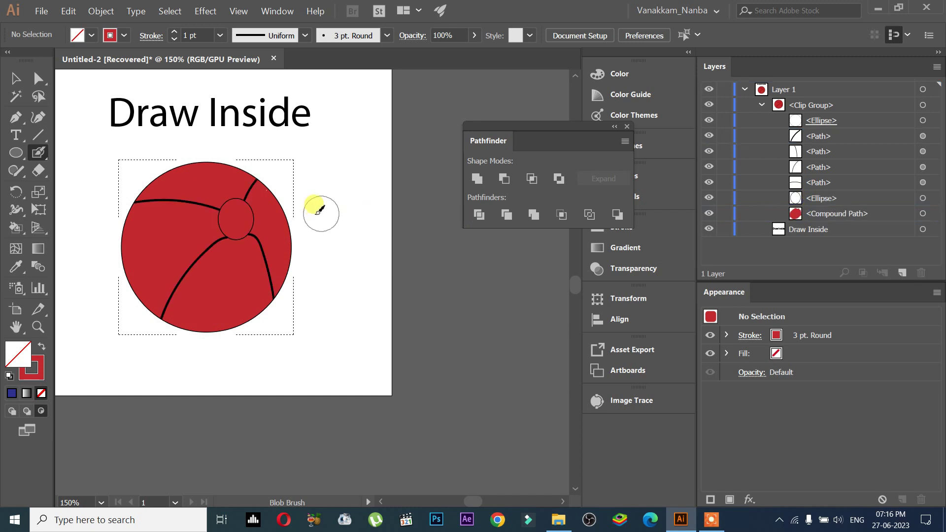
Step: Divide the red clip group with Pathfinder and outline the resulting pieces with a 4 pt black stroke
key("v")
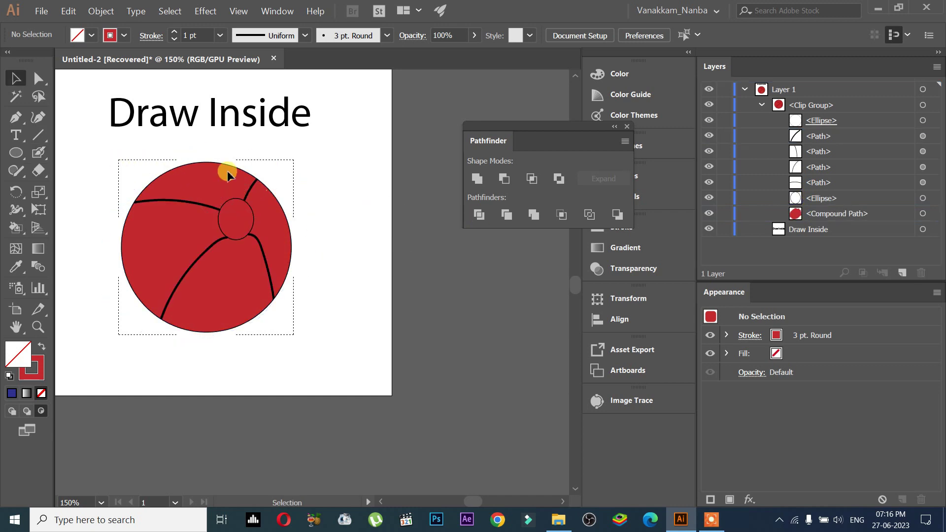
left_click_drag(93, 150, 331, 348)
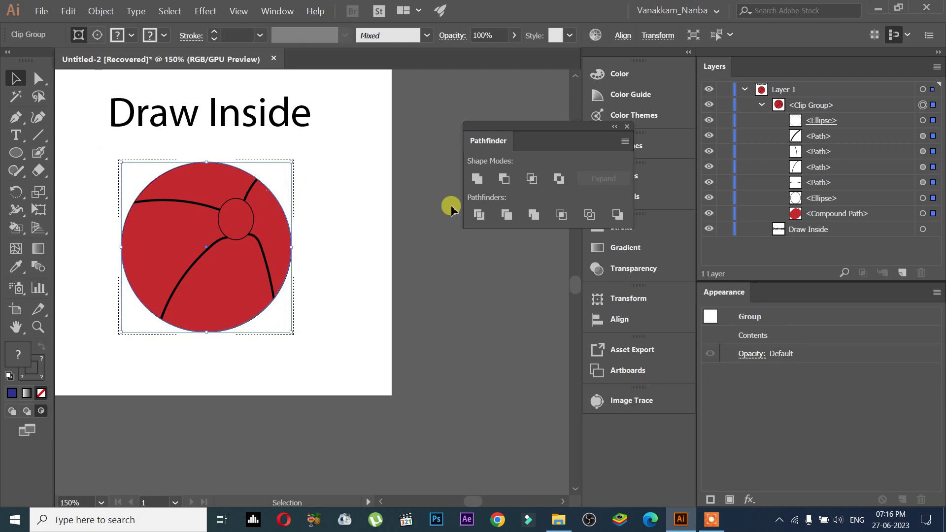
left_click(479, 215)
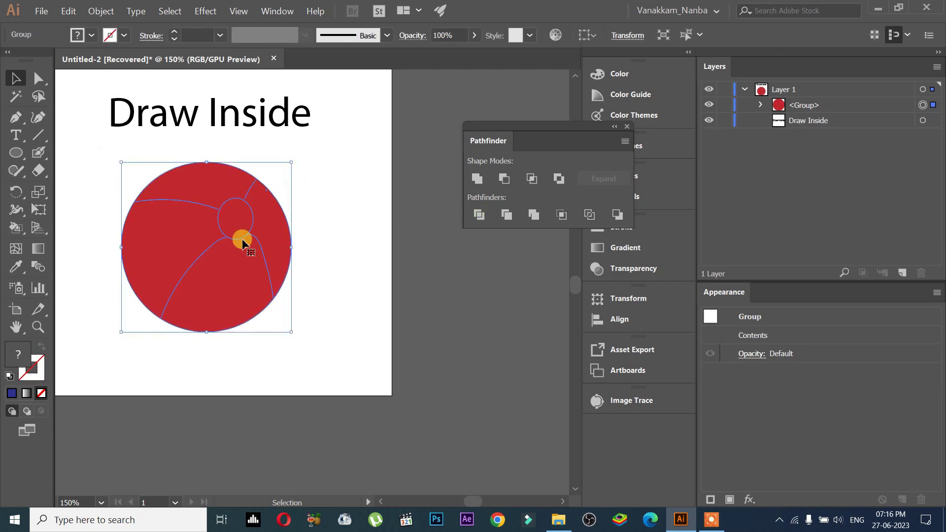
left_click(126, 38)
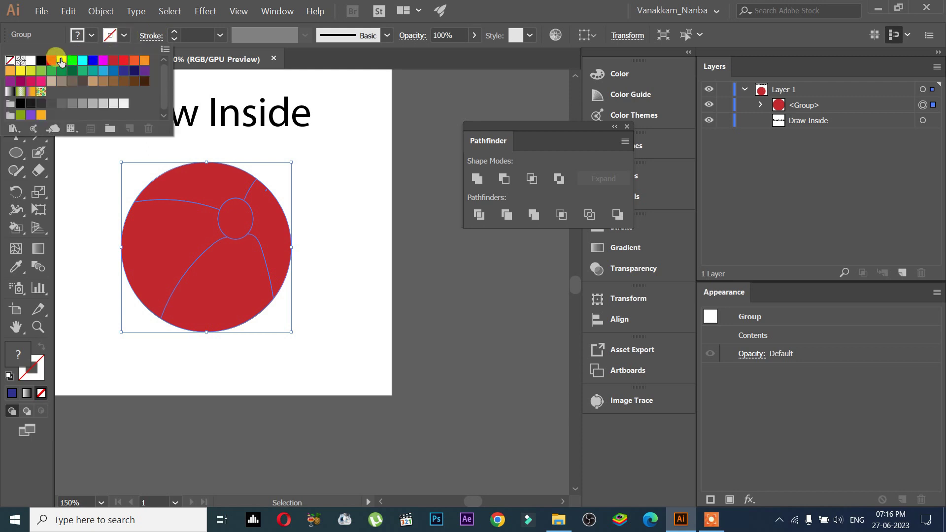
left_click(40, 60)
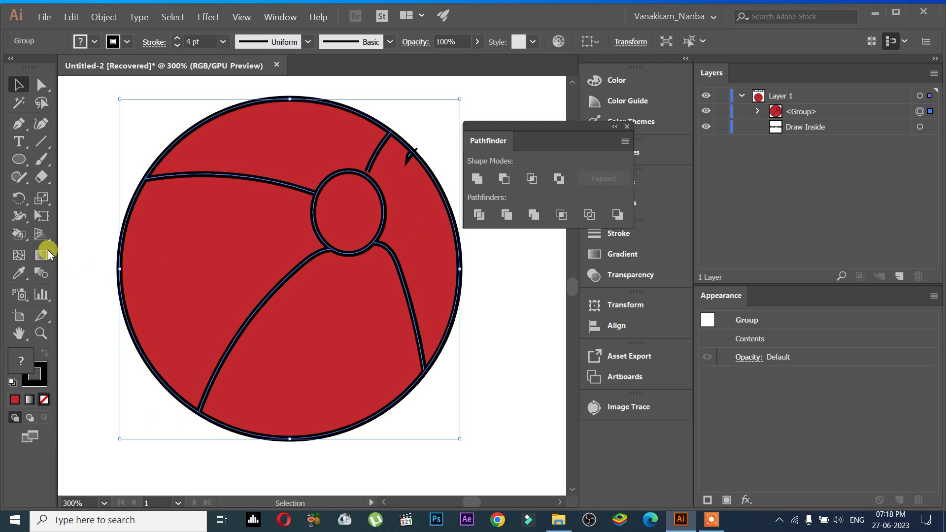
Step: Turn the divided group into a Live Paint group and fill the ball's left section with yellow
left_click(21, 235)
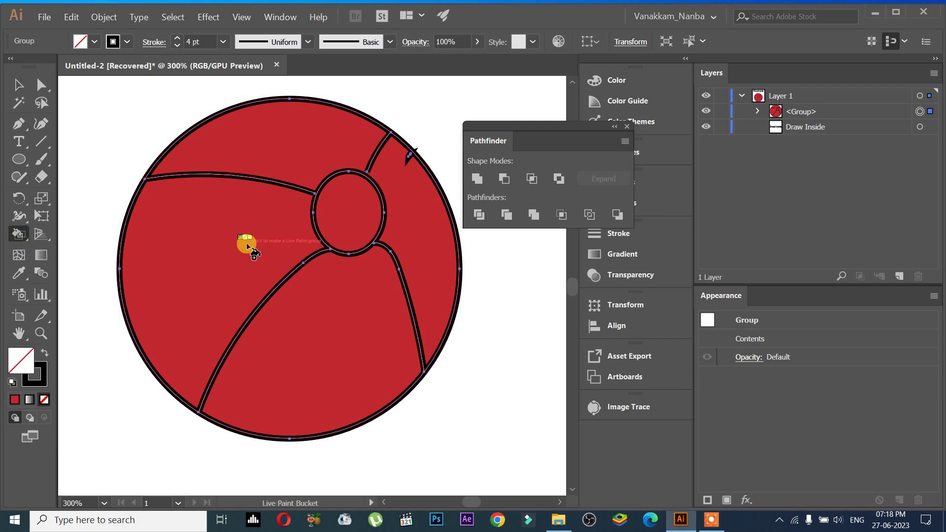
key("Right")
key("Right")
key("Right")
key("Right")
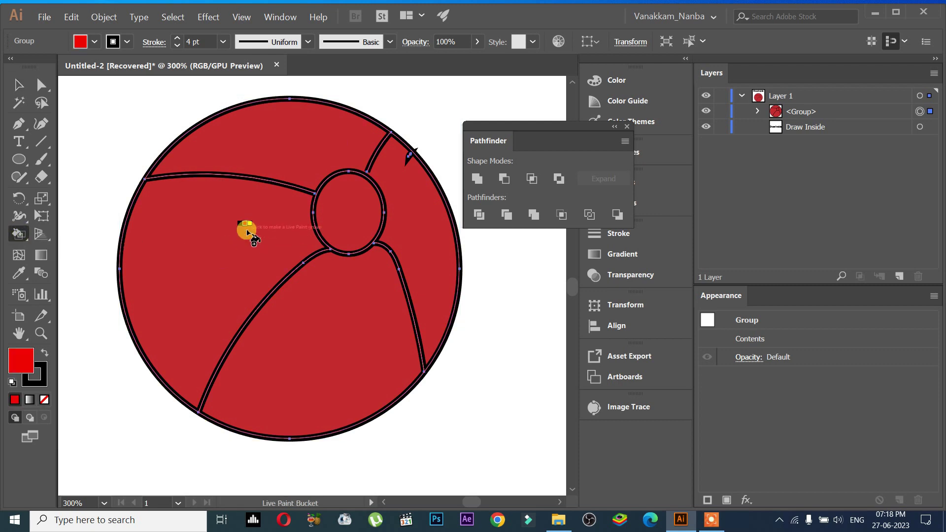
left_click(221, 197)
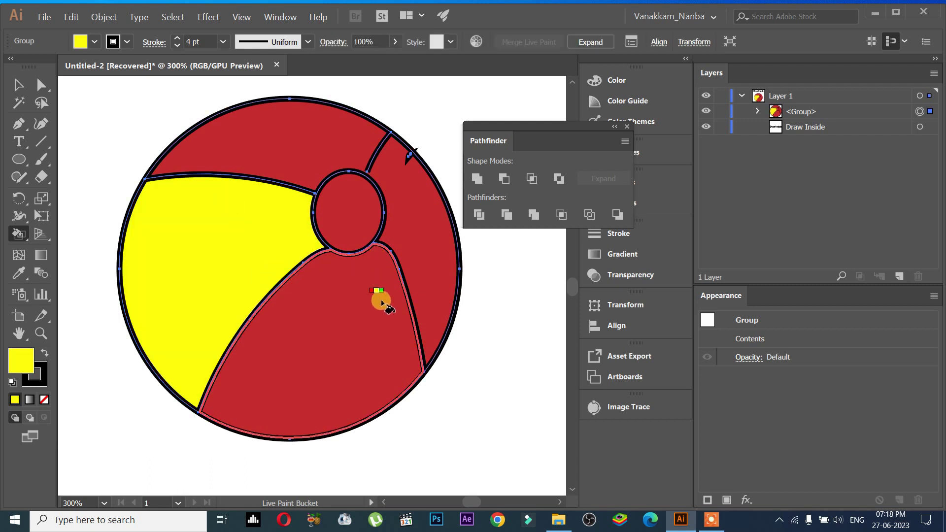
Step: Try to paint the ball's right section yellow, inspect the gap beside the small ellipse, and undo the fill
left_click(427, 212)
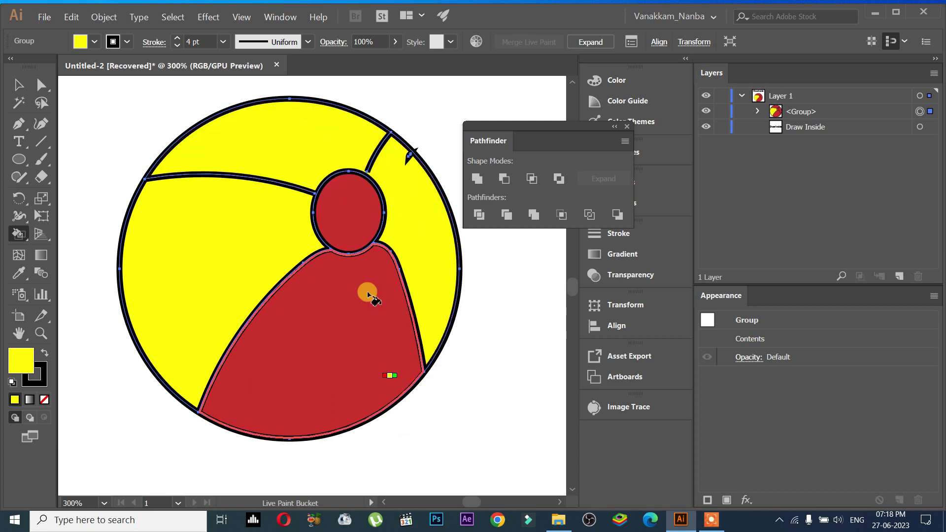
scroll(393, 170, "up", 1)
scroll(351, 158, "up", 1)
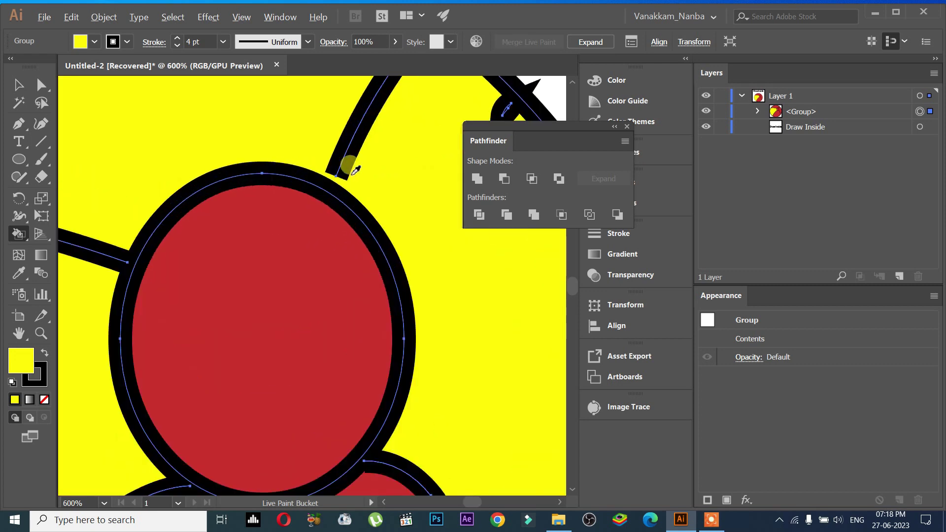
scroll(373, 245, "down", 1)
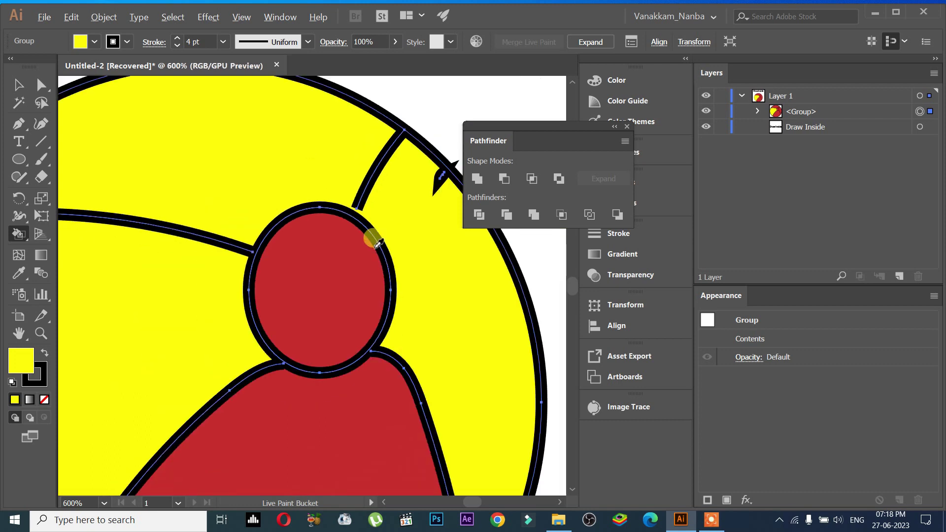
scroll(395, 232, "down", 1)
left_click(389, 239)
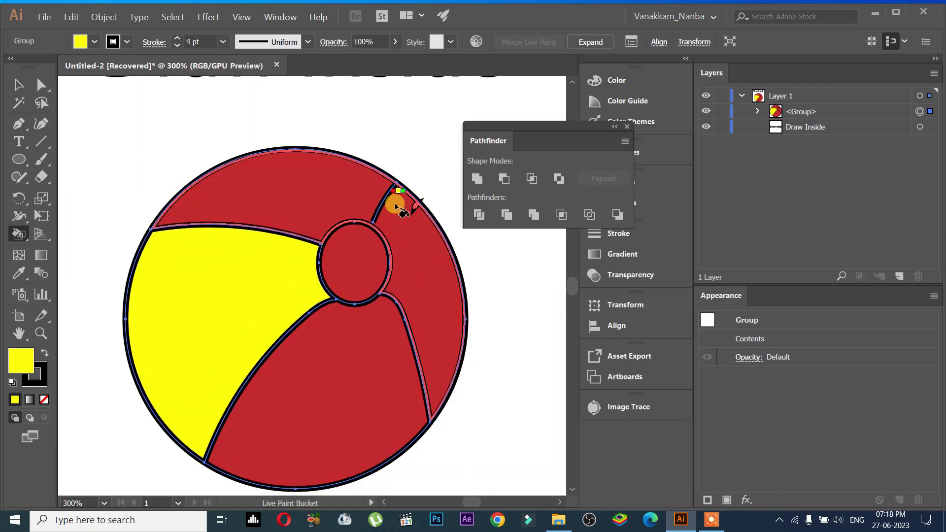
Step: Set the Live Paint gap detection so that paint stops at Large Gaps
left_click(759, 111)
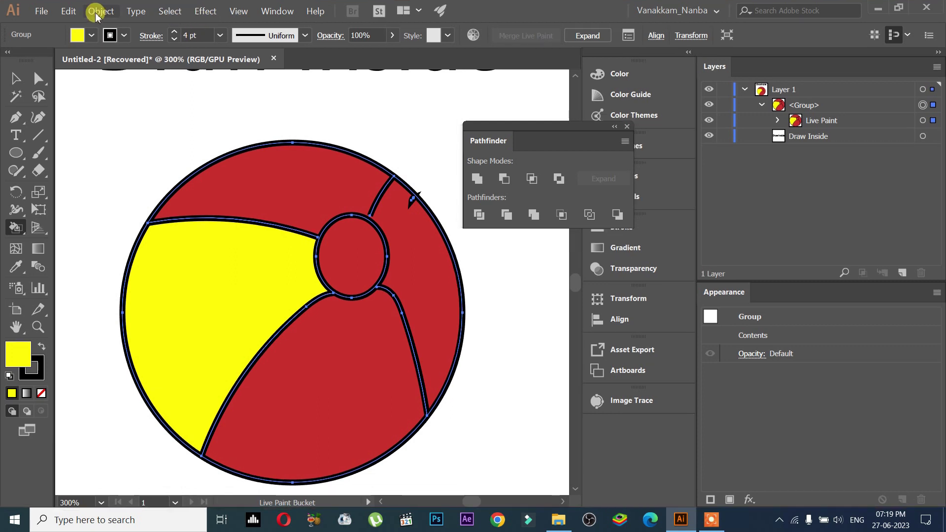
left_click(108, 15)
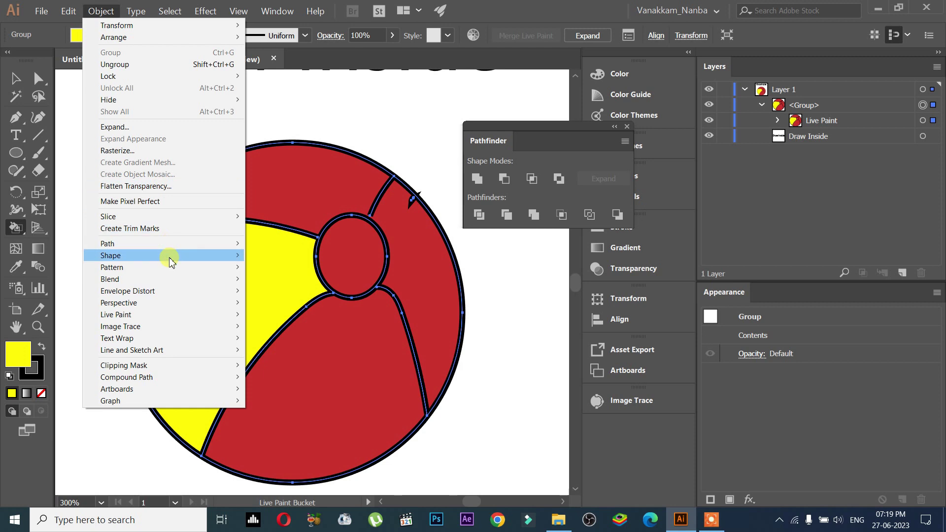
mouse_move(171, 282)
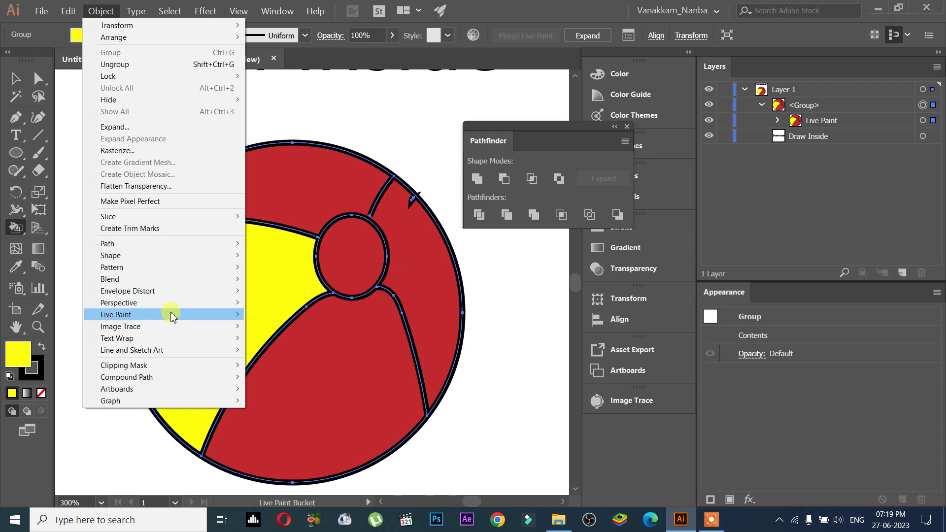
mouse_move(172, 316)
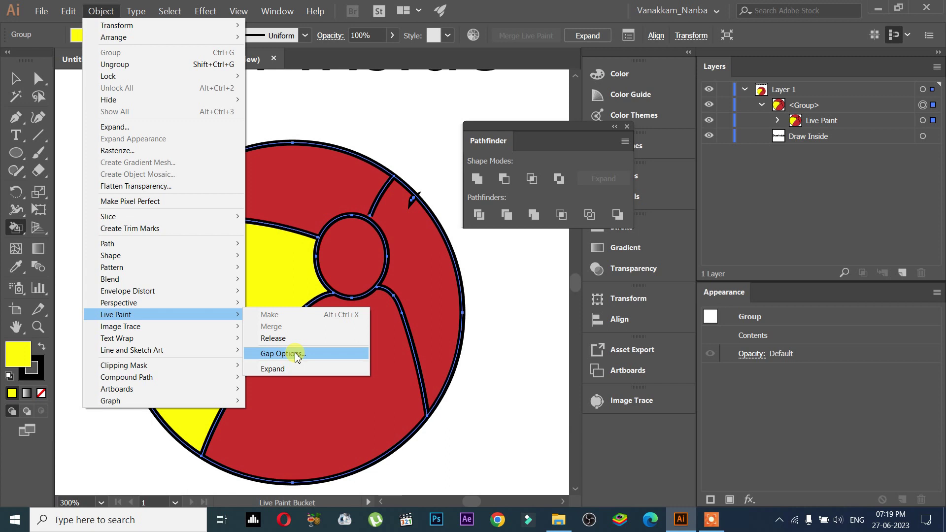
left_click(295, 354)
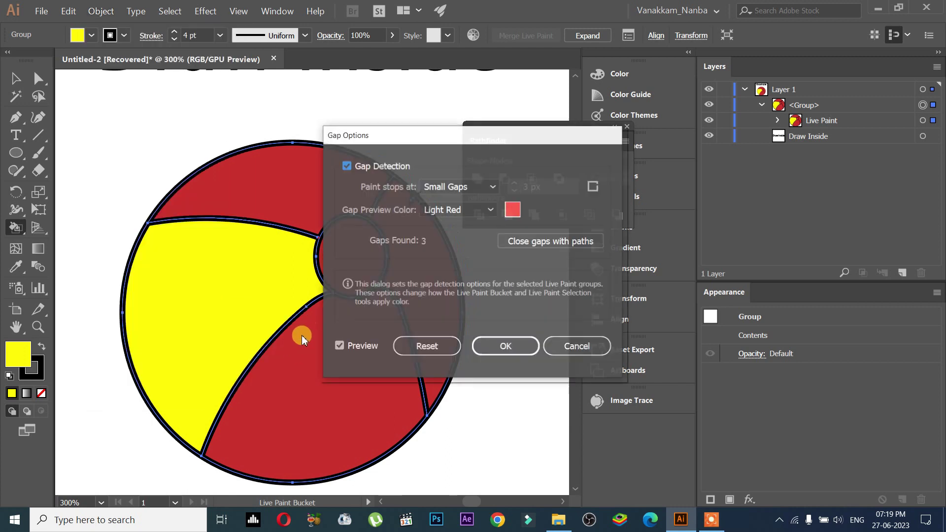
left_click(470, 190)
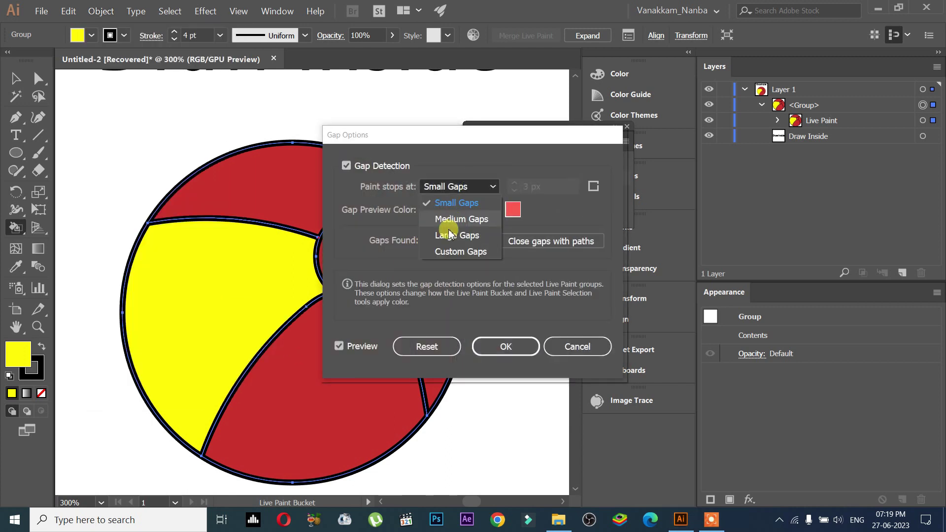
left_click(448, 236)
left_click(508, 348)
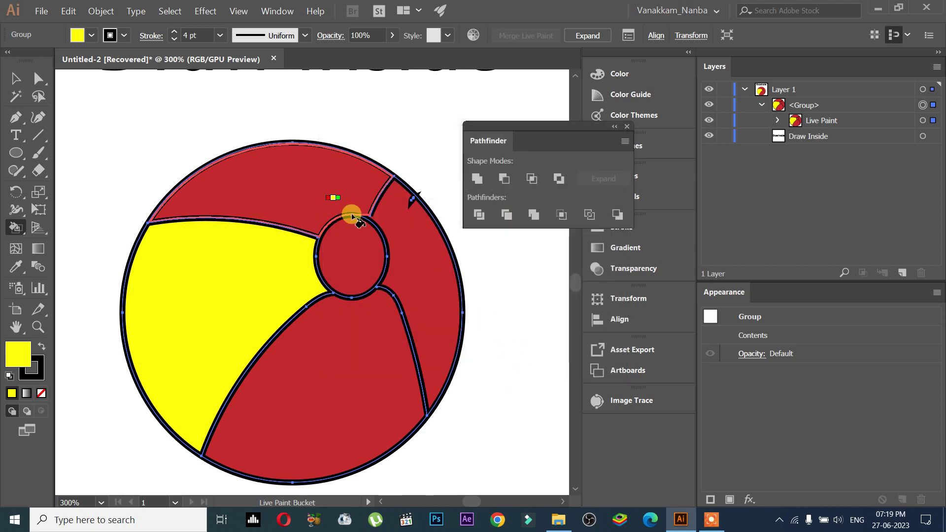
Step: Fill the ball's right section with yellow and its top section with magenta using Live Paint
left_click(415, 260)
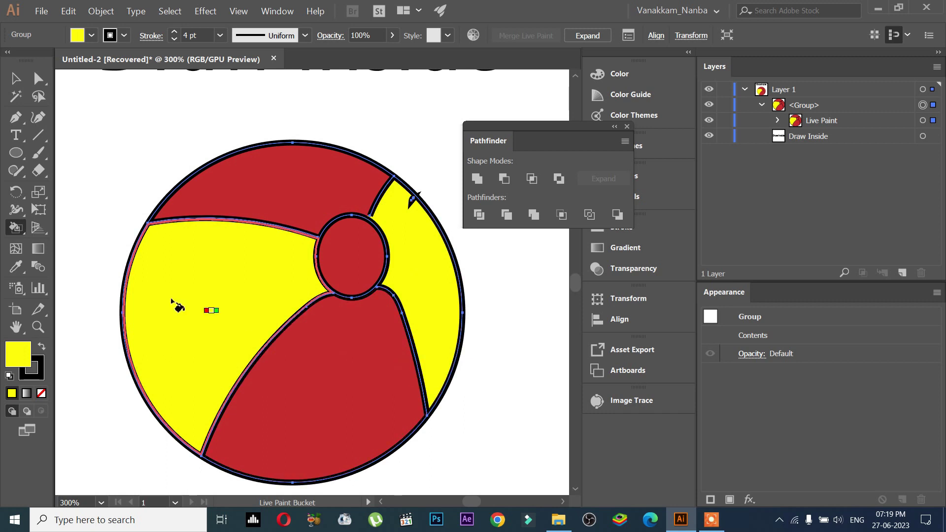
key("Right")
key("Right")
key("Right")
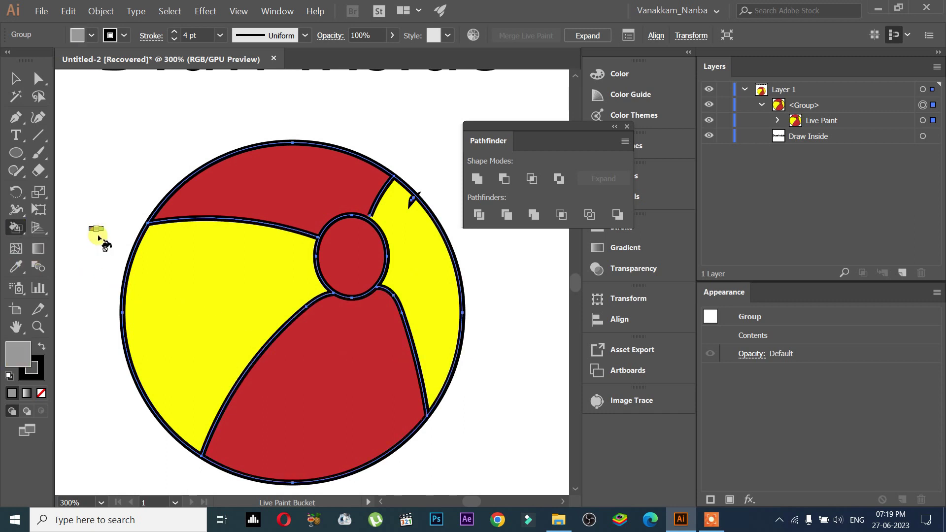
key("Right")
key("Right")
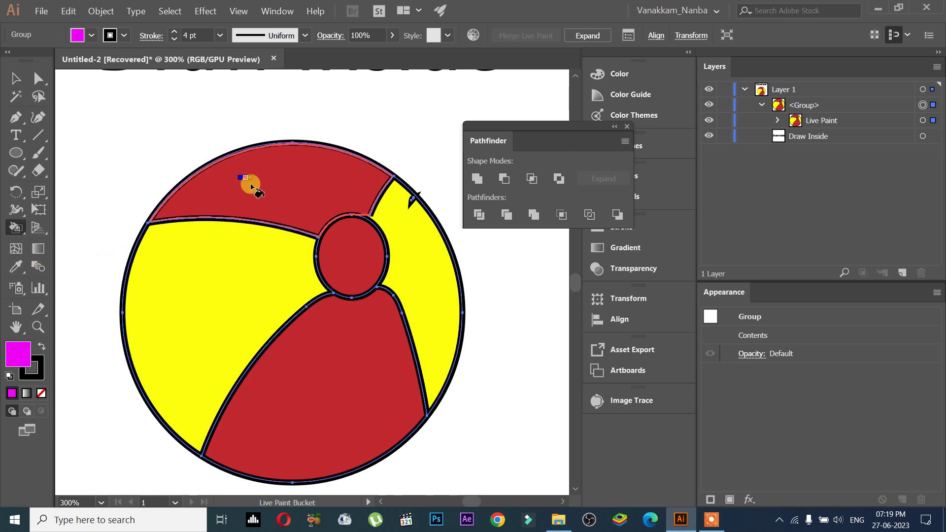
left_click(260, 189)
Step: Choose a medium green swatch and fill the ball's bottom section with it
key("Right")
key("Right")
key("Right")
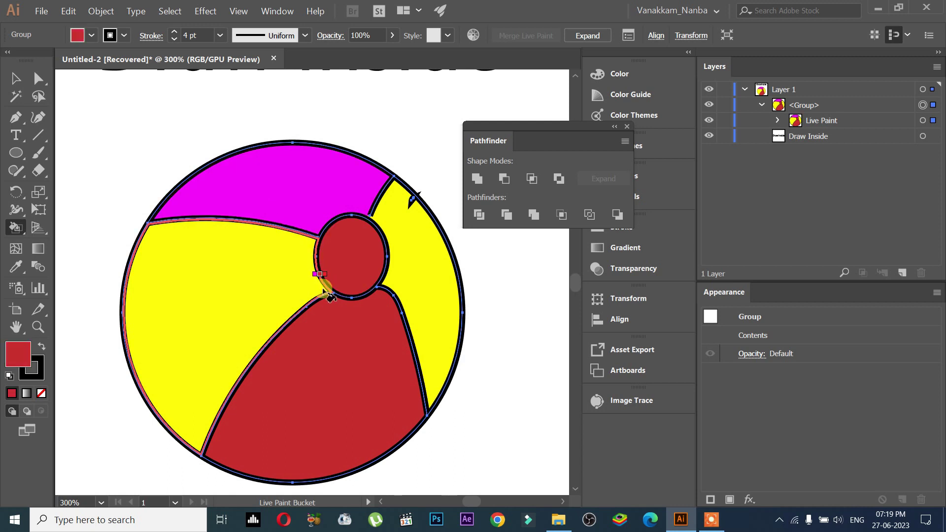
key("Right")
key("Right")
key("Right")
key("Right")
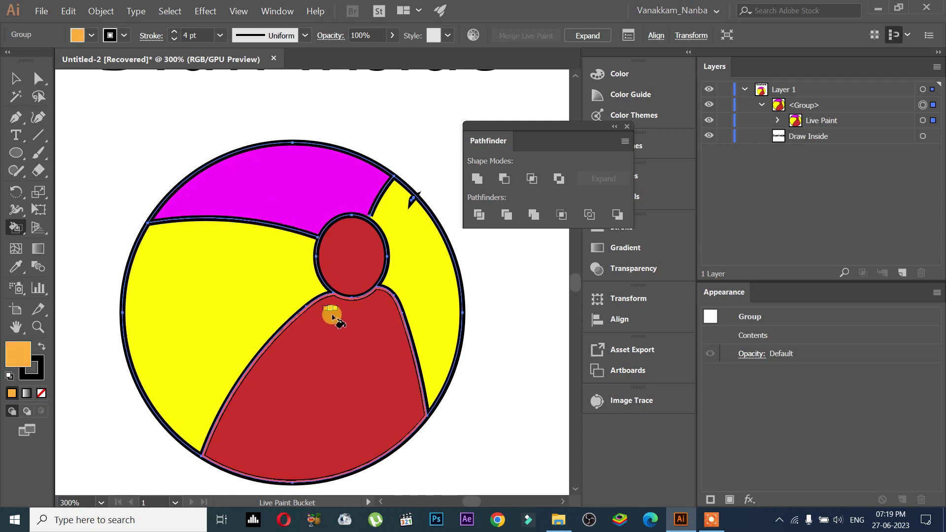
key("Right")
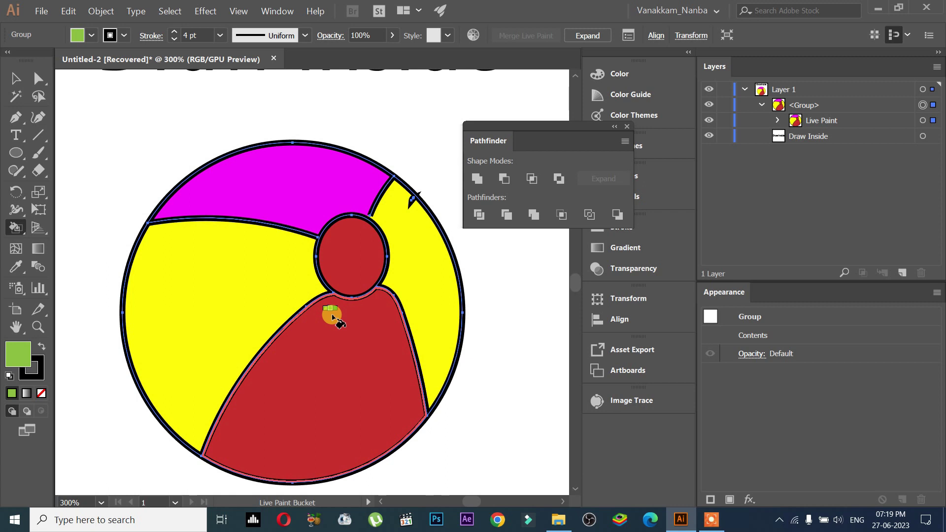
key("Right")
left_click(333, 316)
Step: Fill the ball's small ellipse with white and deselect the finished artwork
key("Right")
key("Right")
key("Right")
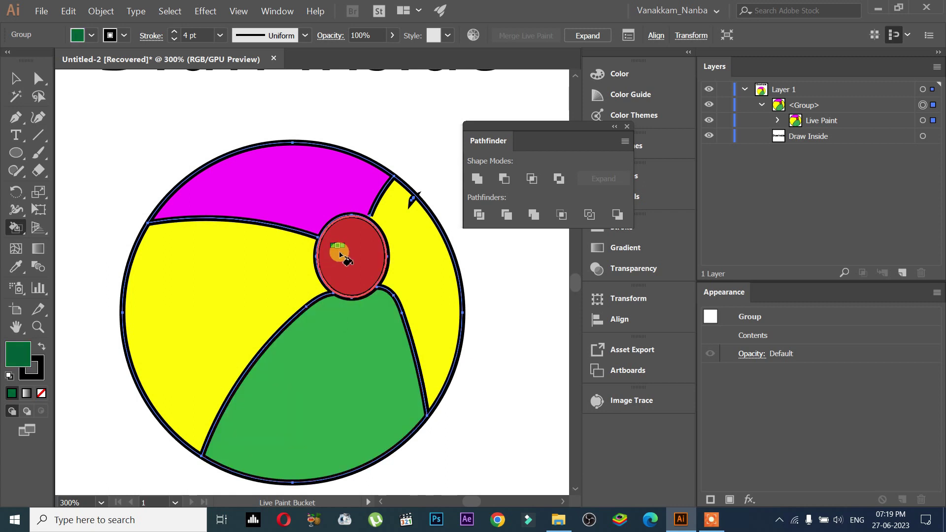
key("Down")
key("Up")
left_click(340, 254)
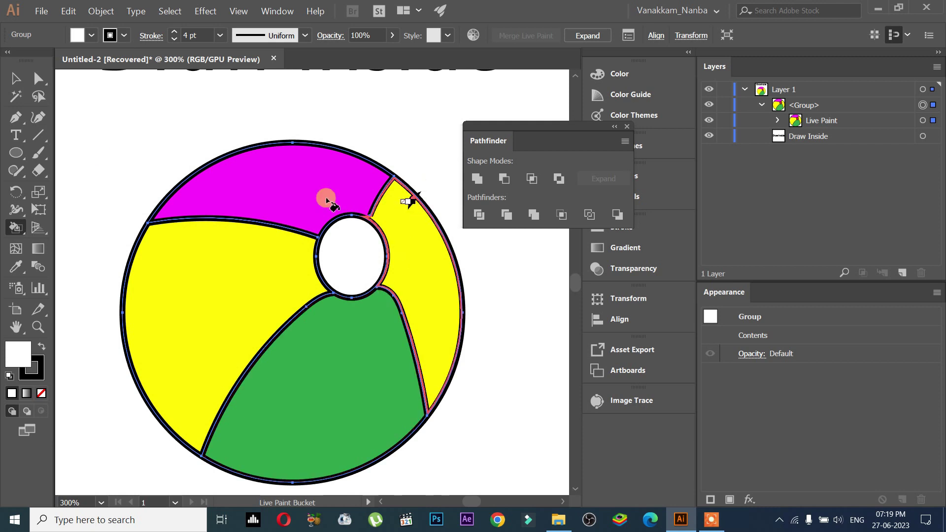
left_click(15, 80)
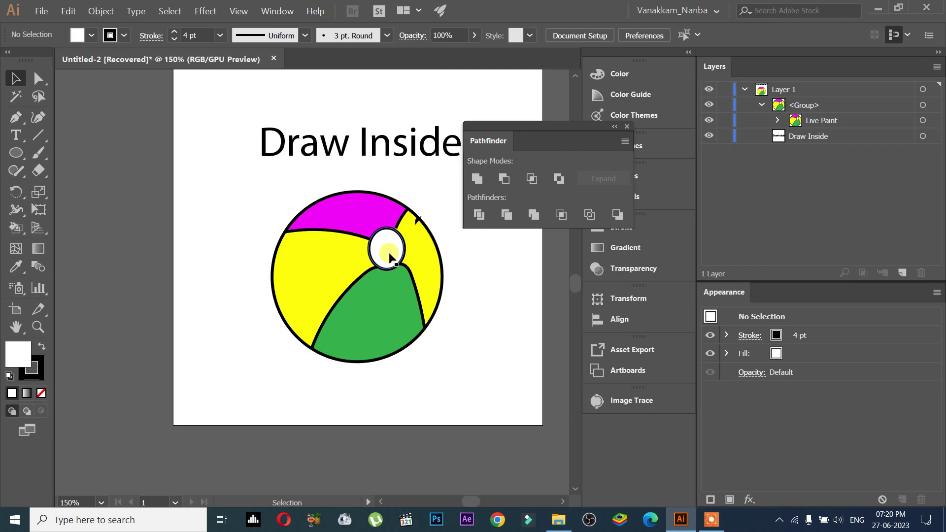
Step: Draw a wide, flat ellipse with white fill and 4 pt black stroke across the lower part of the ball
left_click(802, 140)
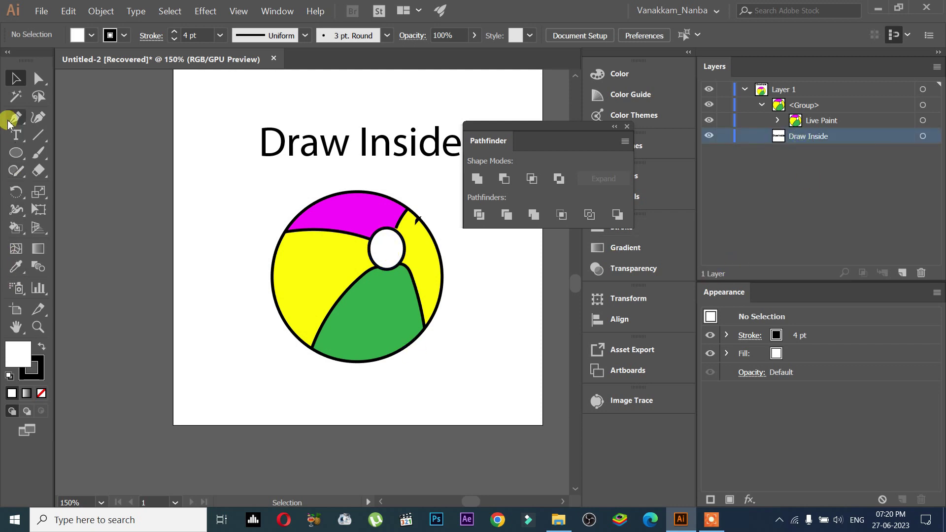
left_click(17, 154)
left_click_drag(272, 369, 507, 300)
key("v")
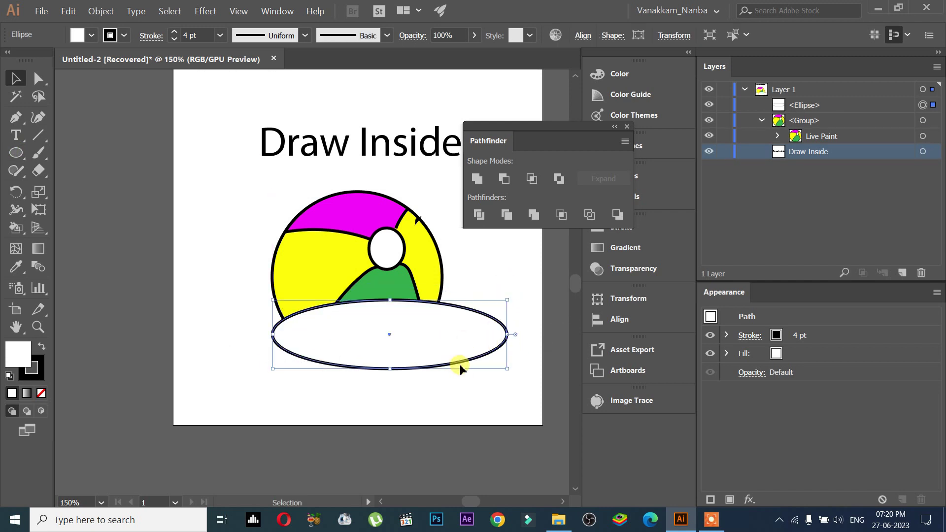